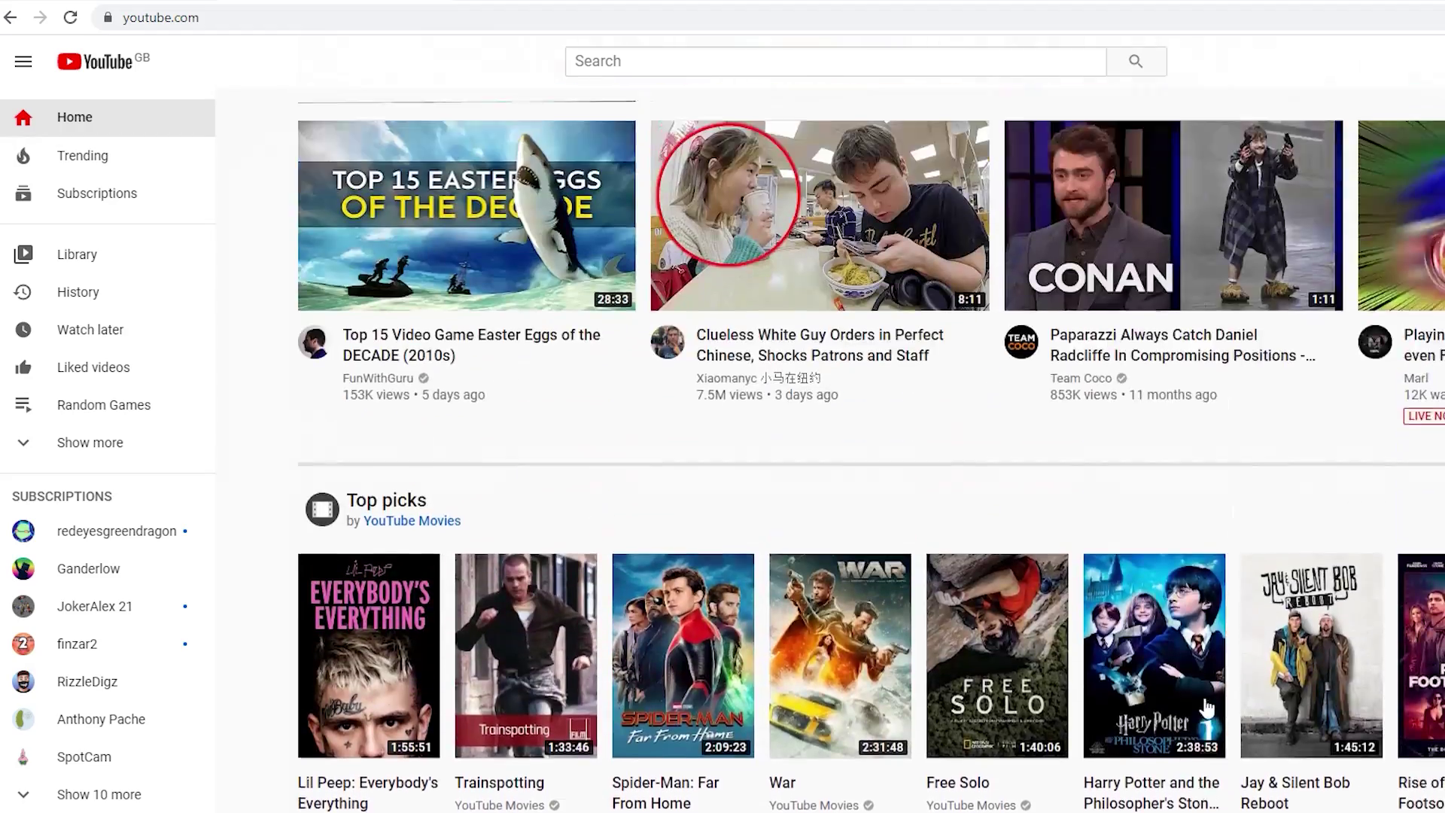
- Paste the laughing man photo, scale it to fill the canvas height (22.5 × 15 in), and duplicate the layer
scroll(1208, 705, "up", 3)
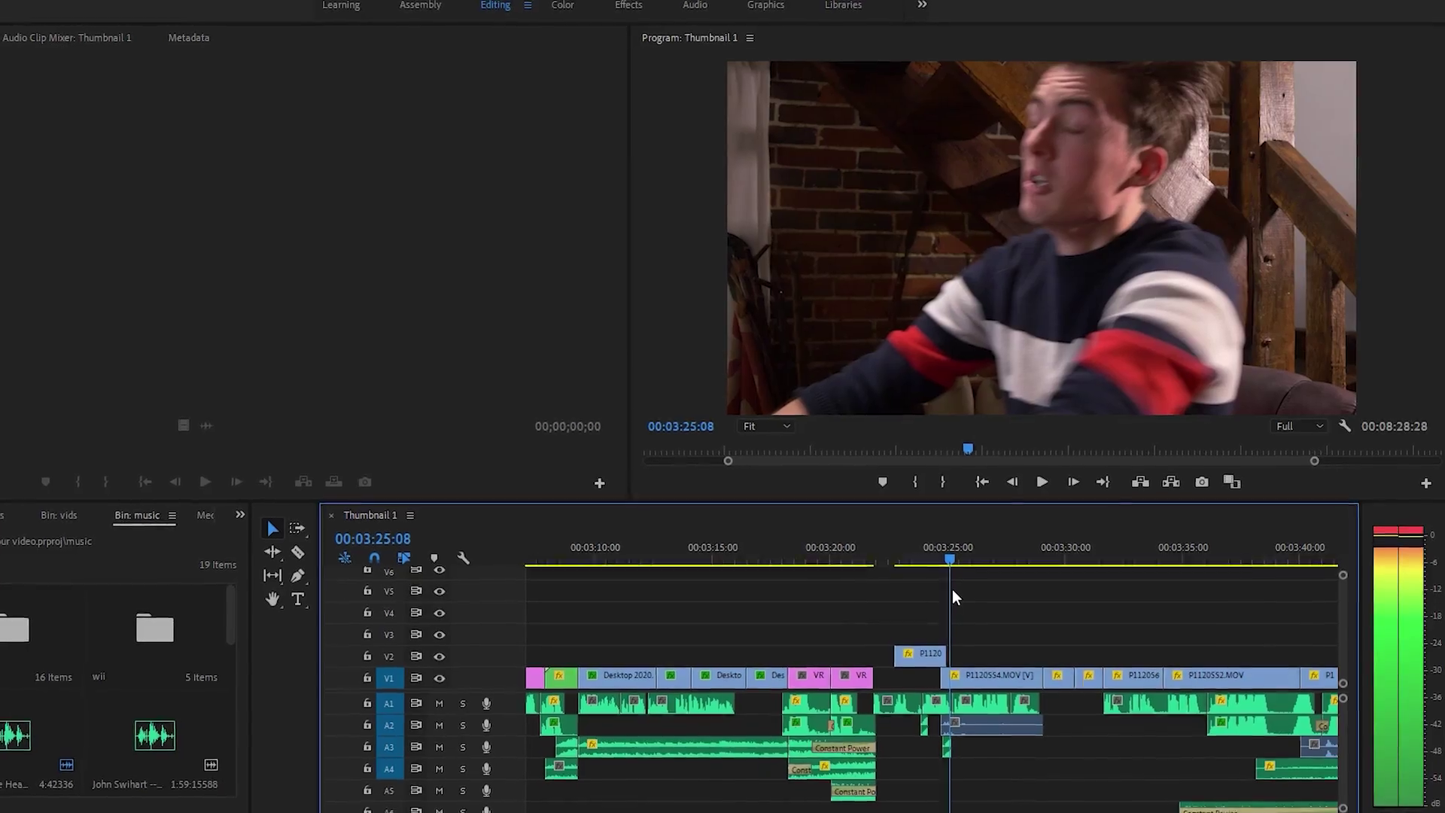
left_click_drag(929, 580, 886, 640)
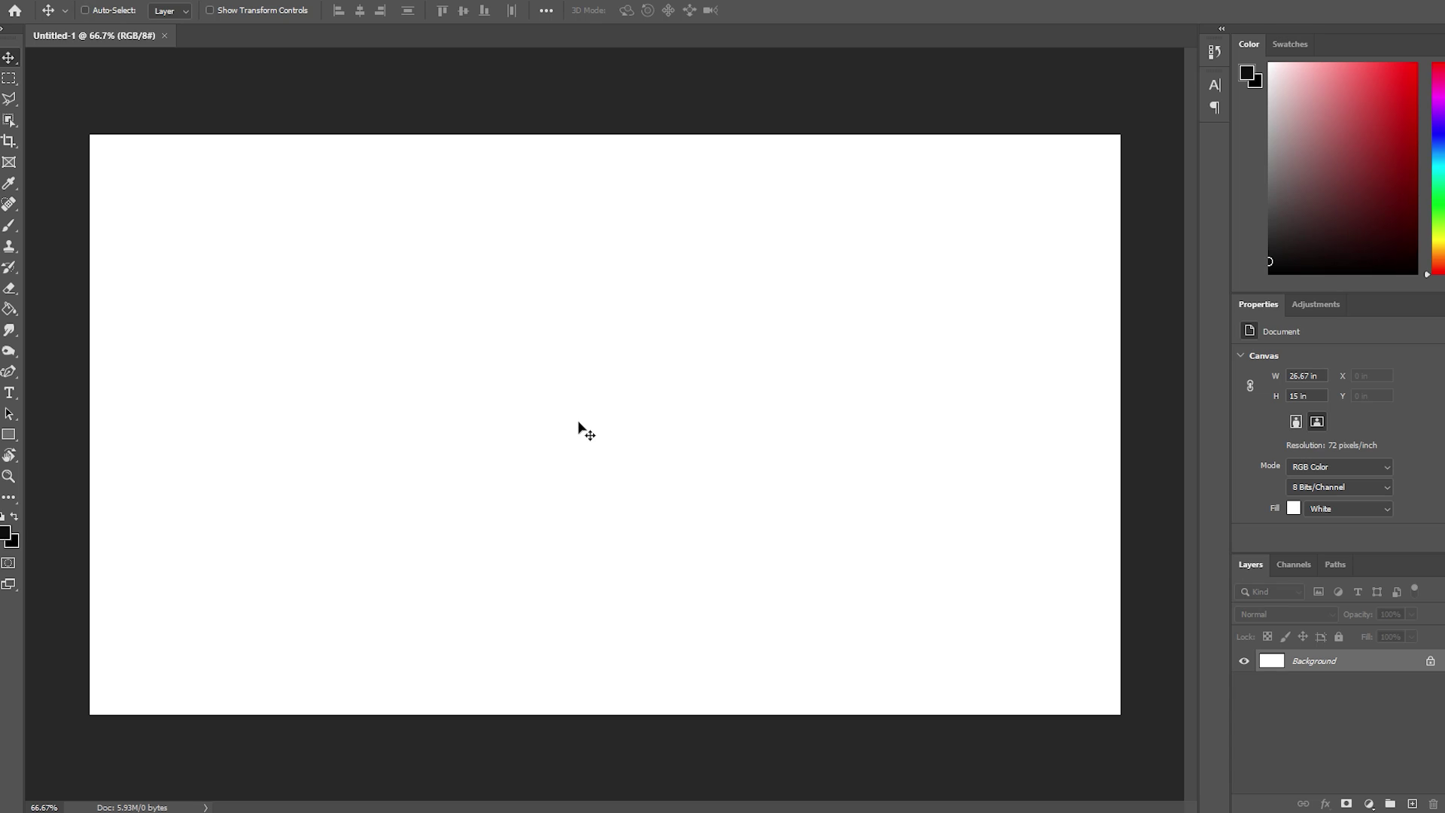
key("ctrl+v")
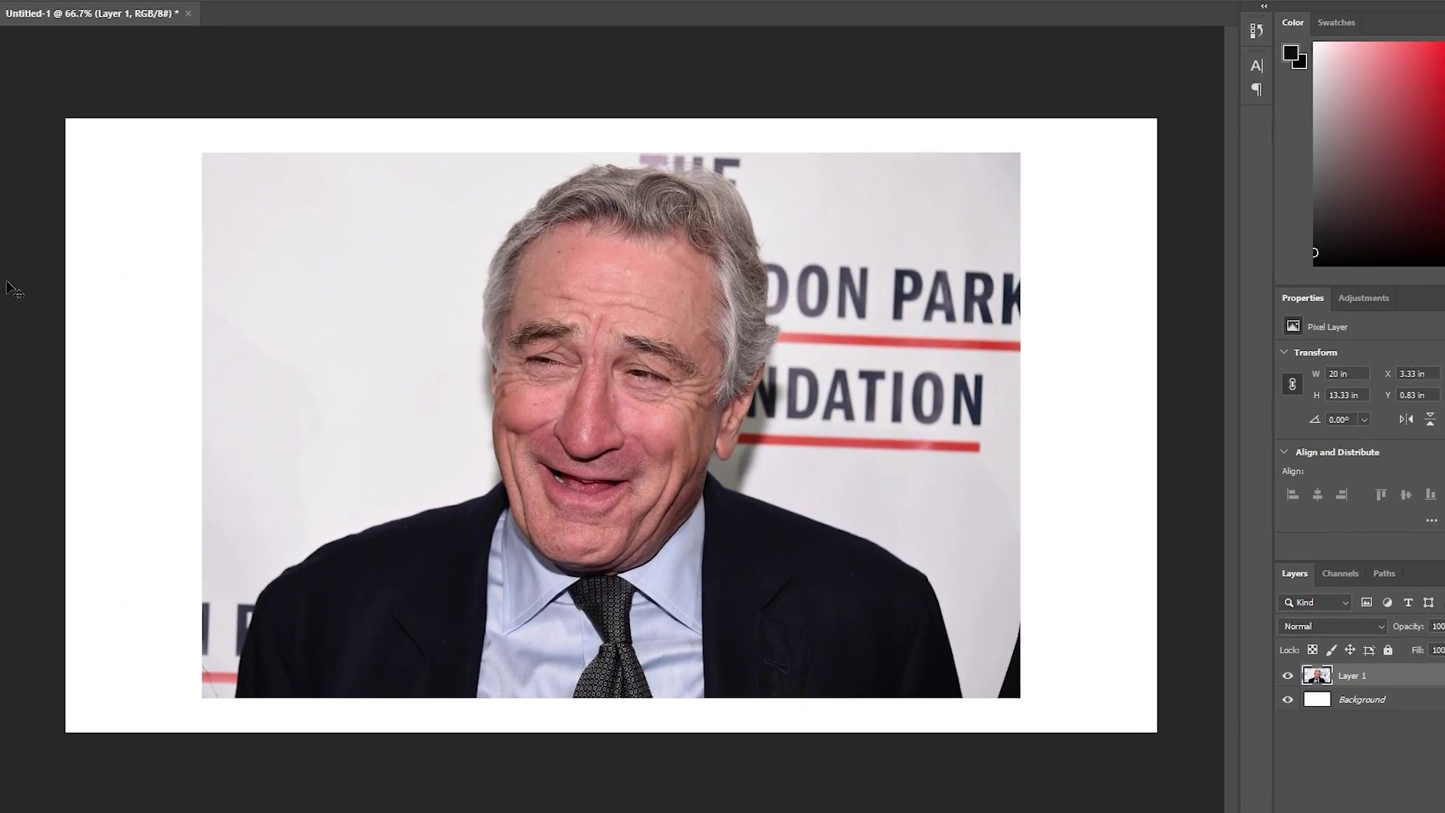
mouse_move(435, 456)
left_mouse_down()
mouse_move(353, 411)
mouse_move(354, 365)
mouse_move(400, 356)
mouse_move(419, 462)
left_mouse_up()
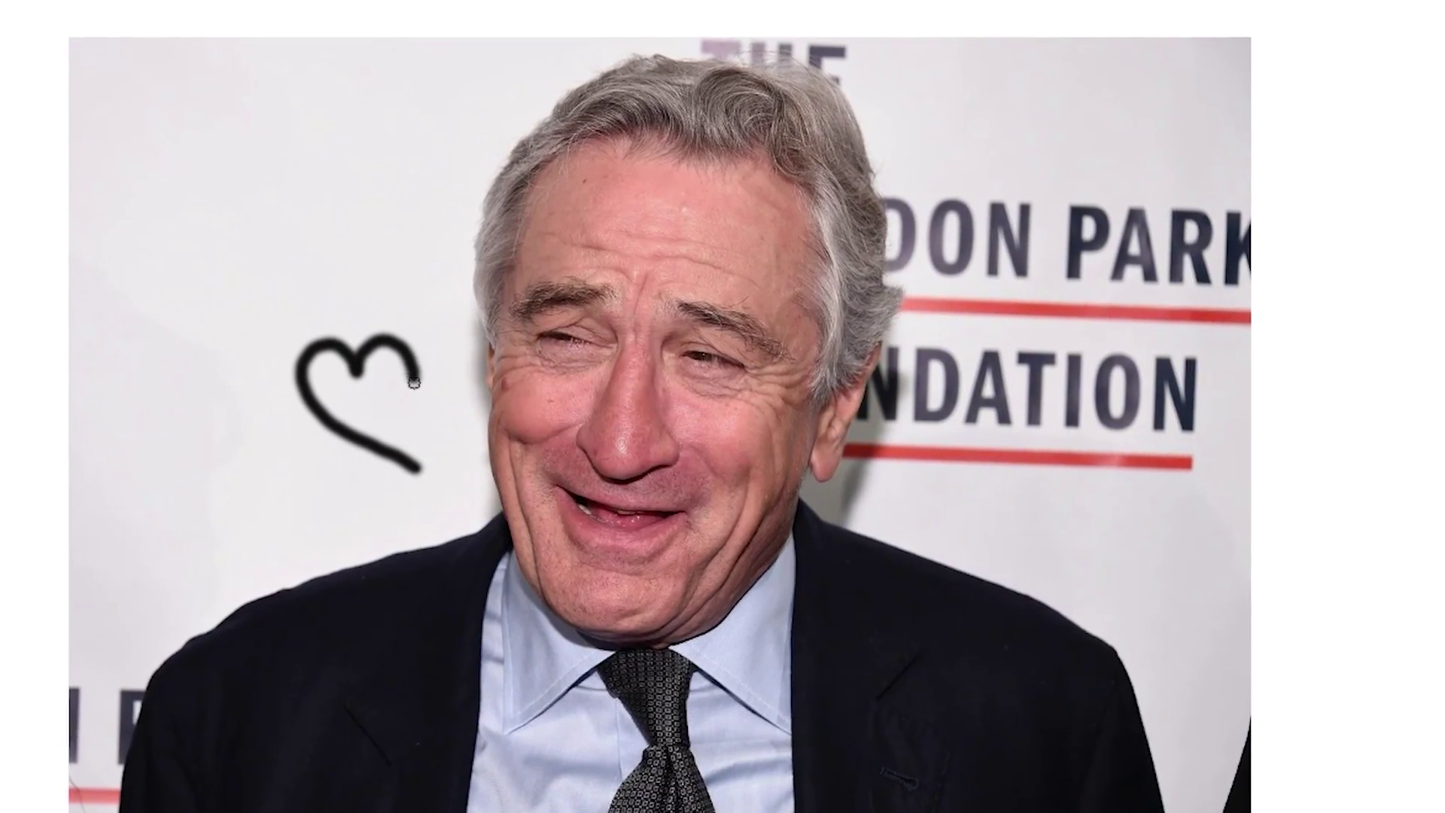
left_click_drag(1000, 251, 988, 190)
mouse_move(1067, 152)
left_mouse_down()
mouse_move(1121, 101)
mouse_move(1137, 161)
mouse_move(1183, 156)
mouse_move(1188, 209)
mouse_move(1139, 226)
left_mouse_up()
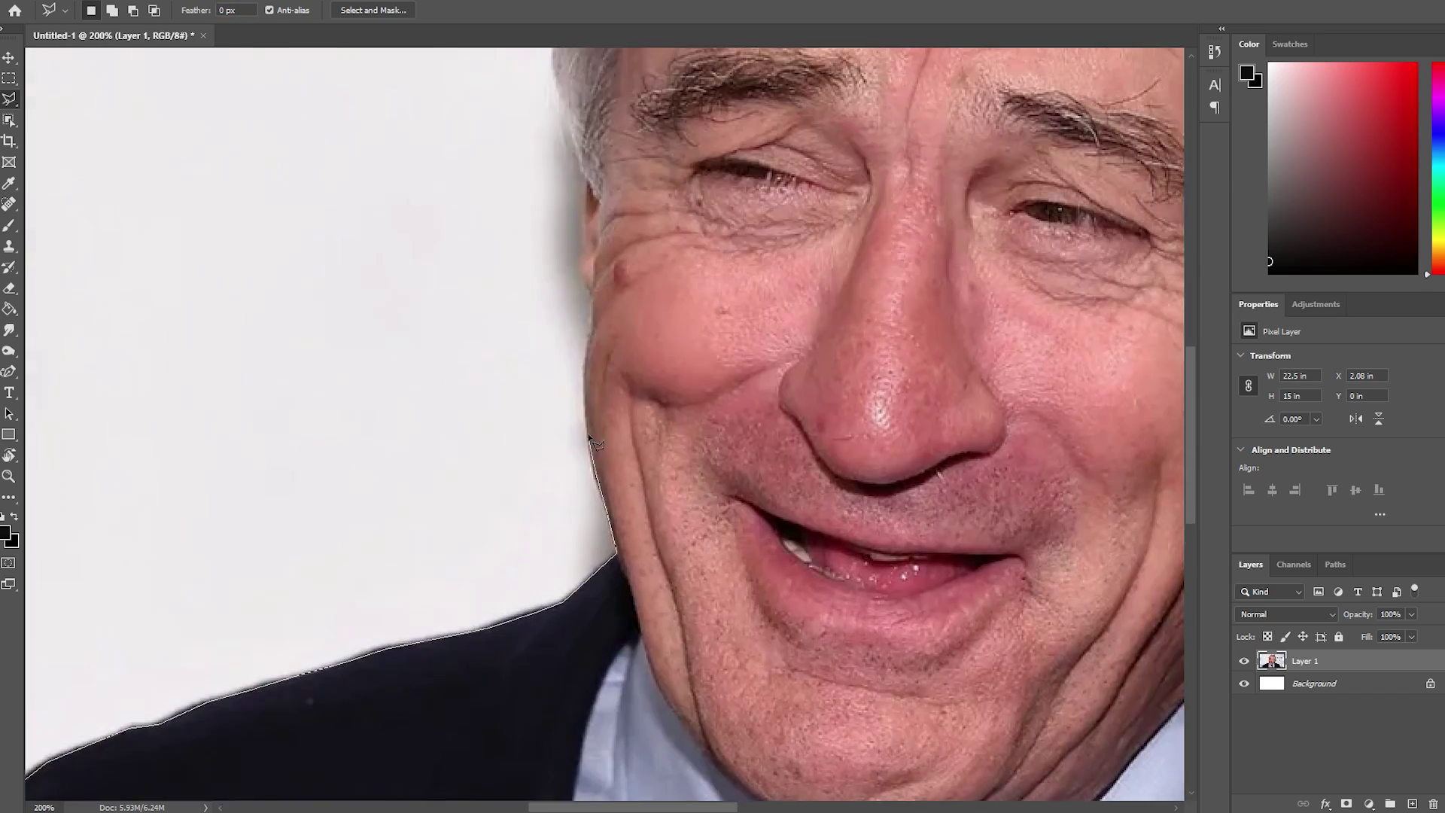
left_click(909, 139)
left_click(956, 153)
left_click(1031, 149)
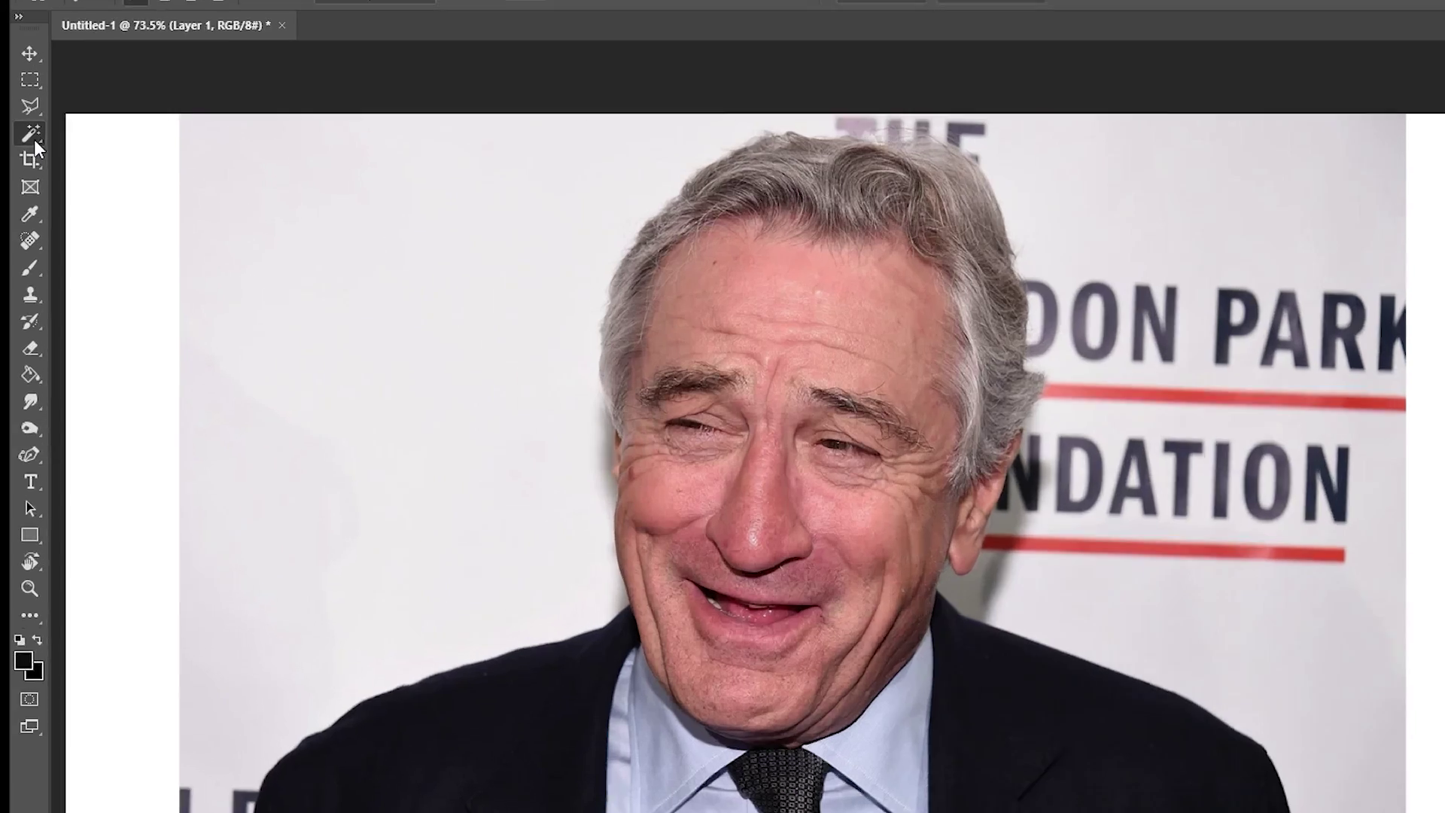
- Use the Object Selection Tool in Lasso mode to loosely outline the man, then refine the edges
left_click(10, 167)
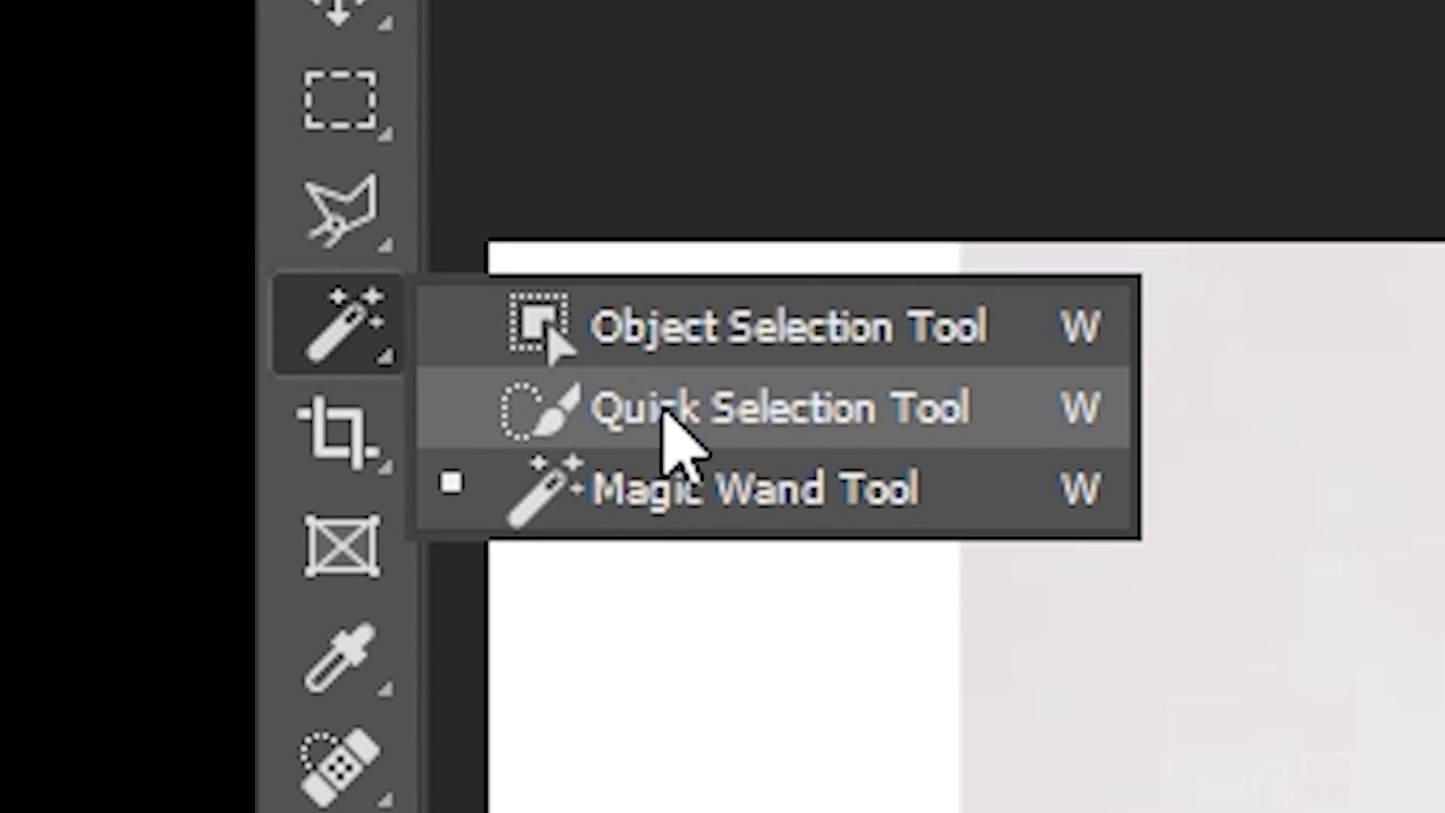
left_click(799, 329)
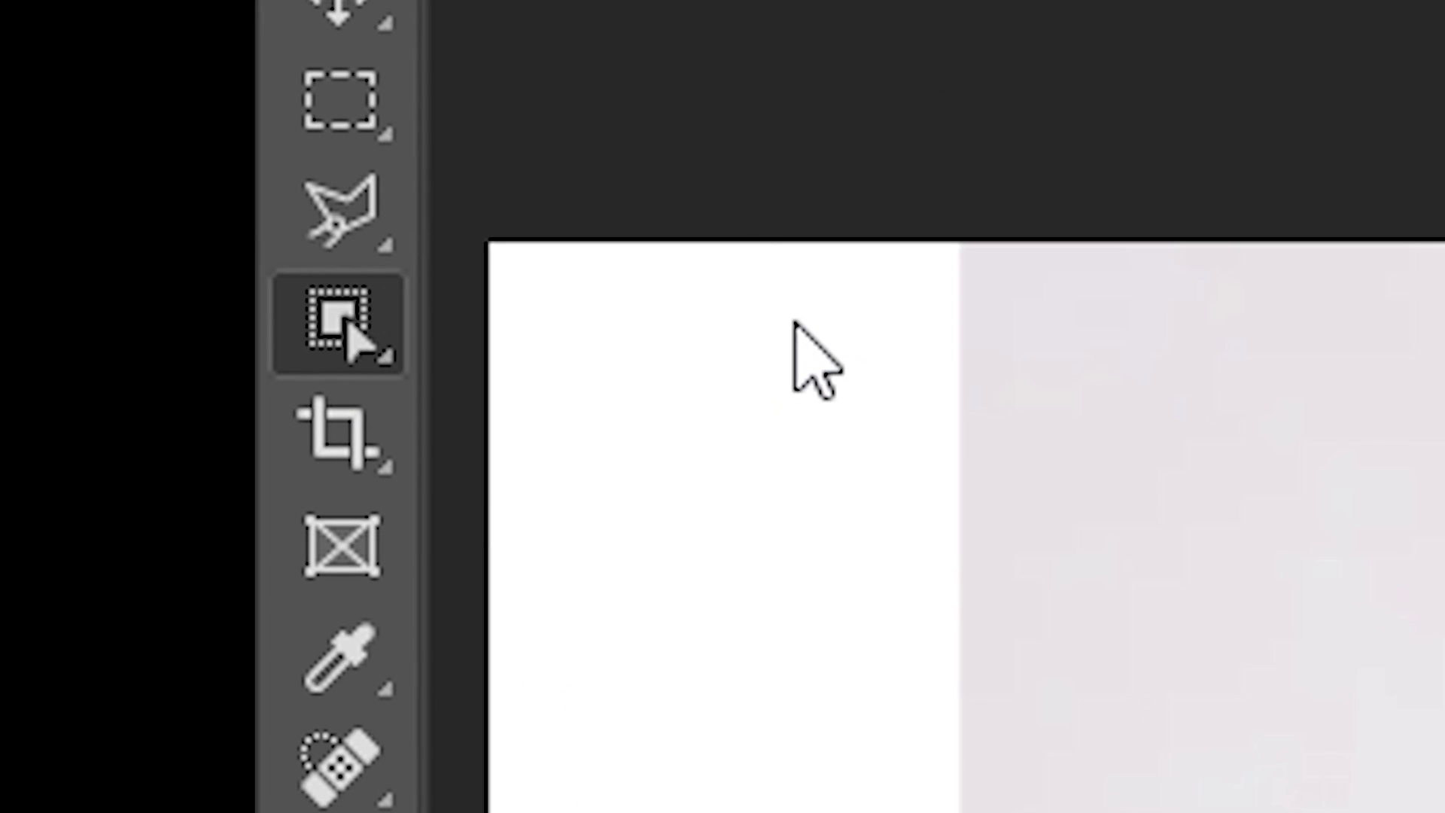
right_click(386, 341)
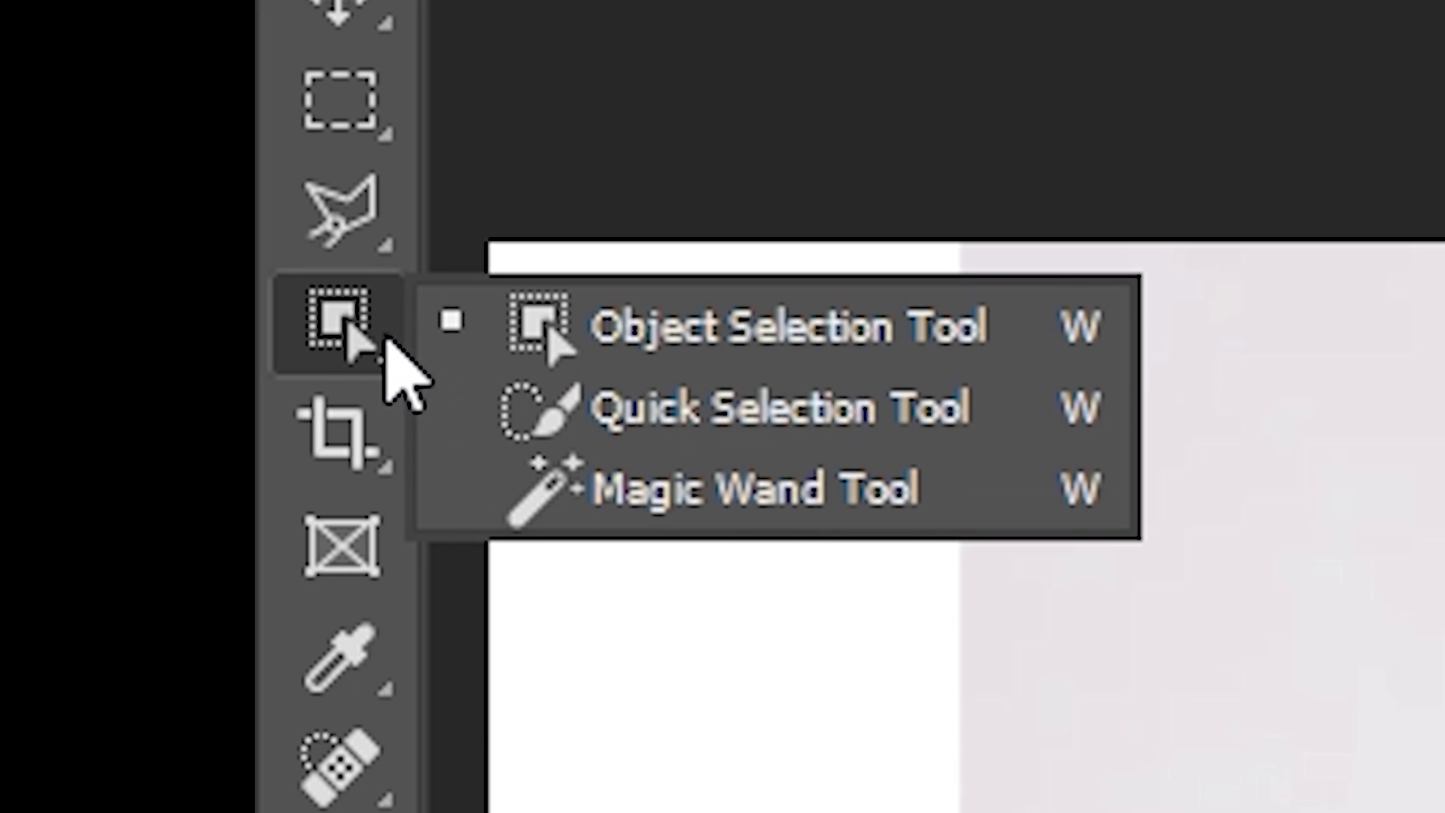
left_click(352, 331)
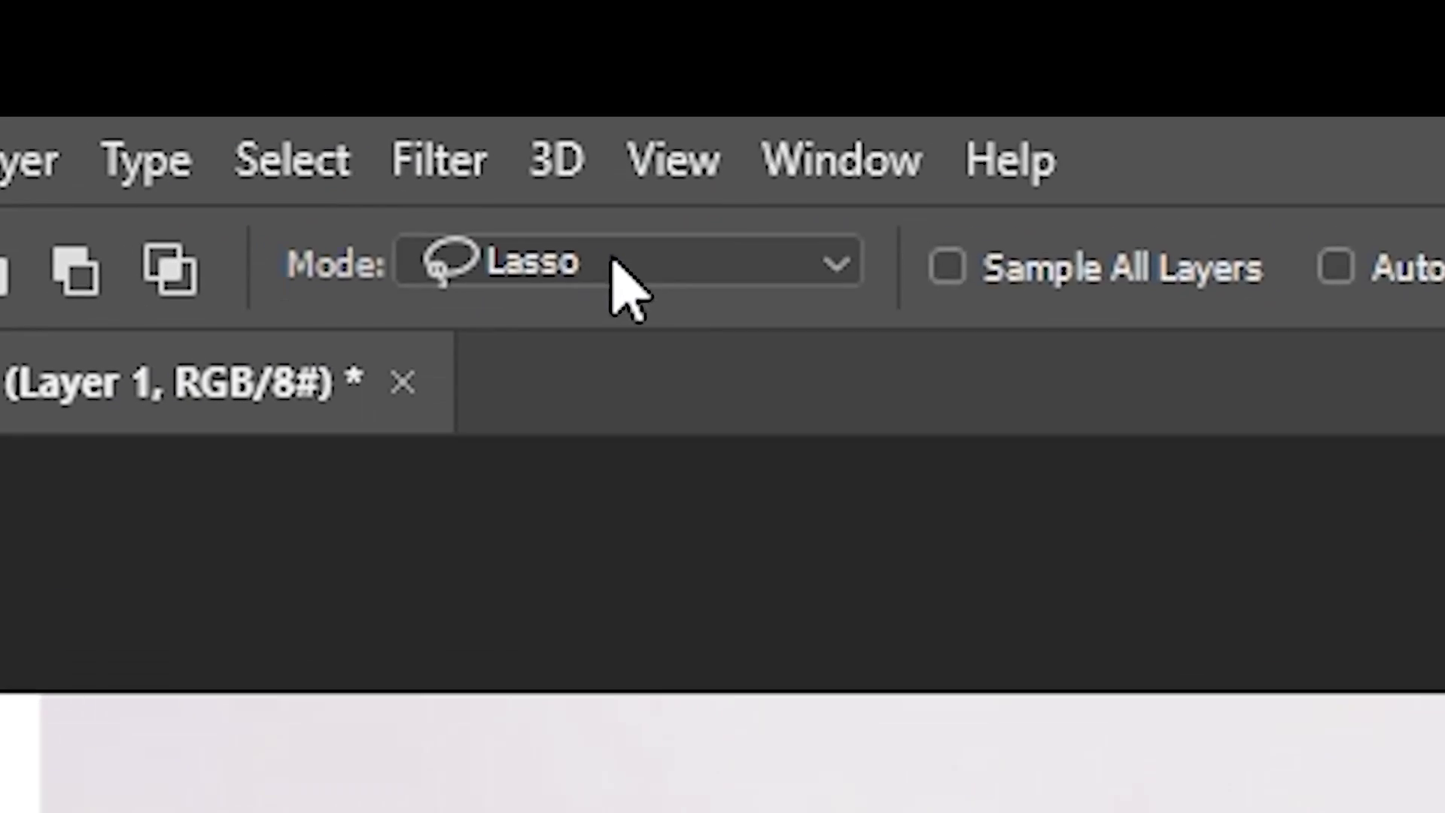
left_click(611, 260)
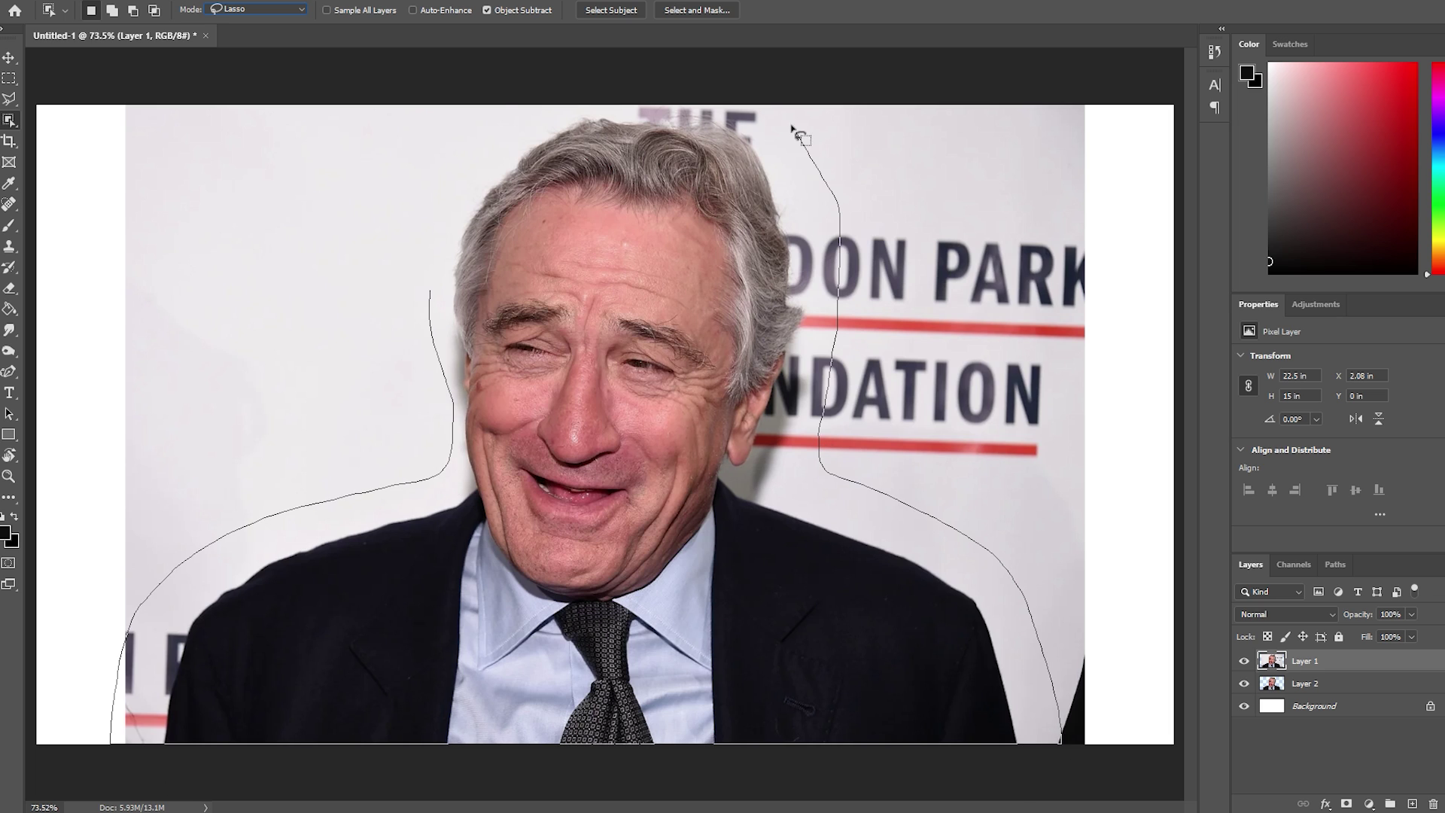
left_click_drag(797, 134, 797, 134)
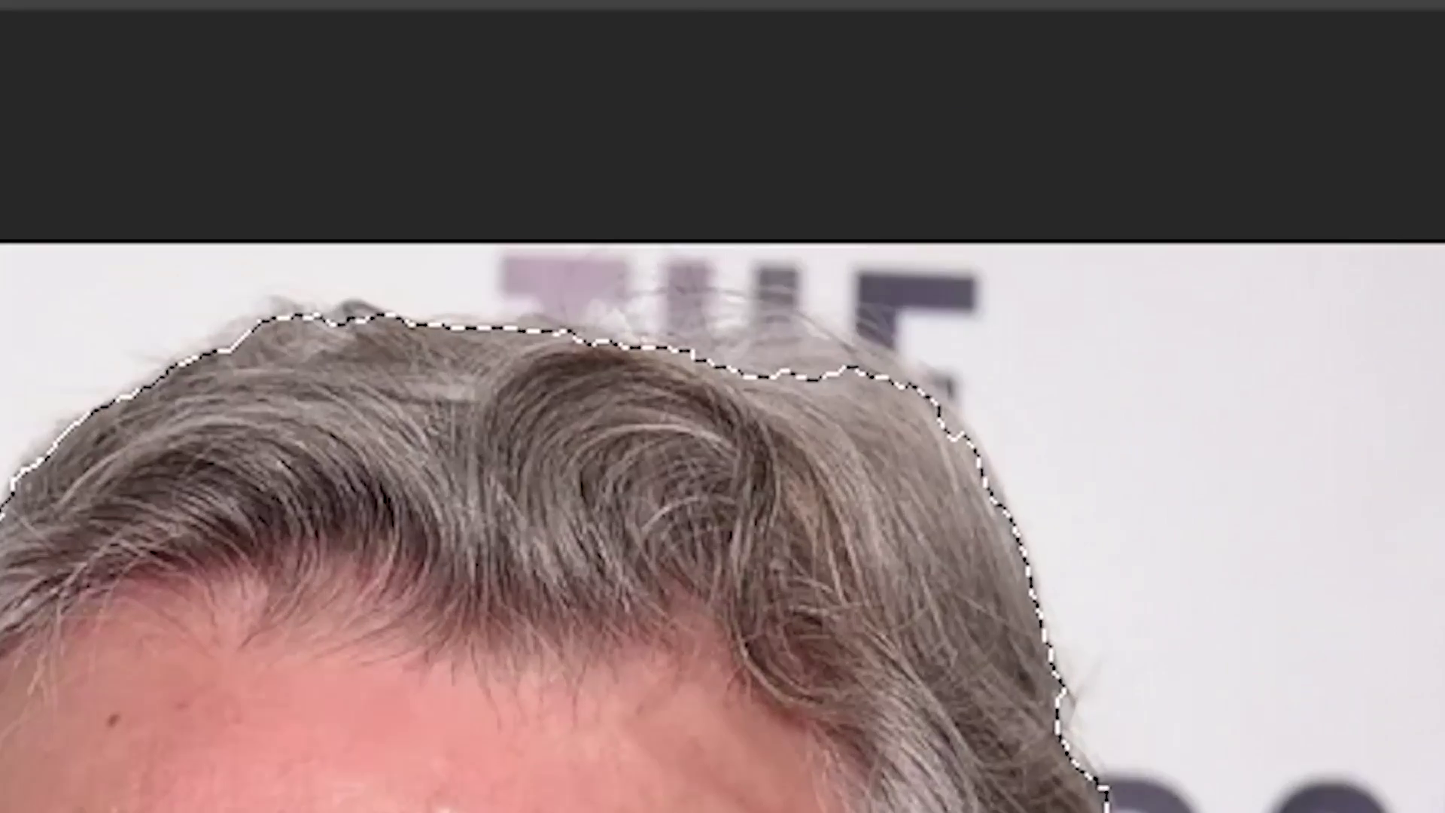
left_click(697, 10)
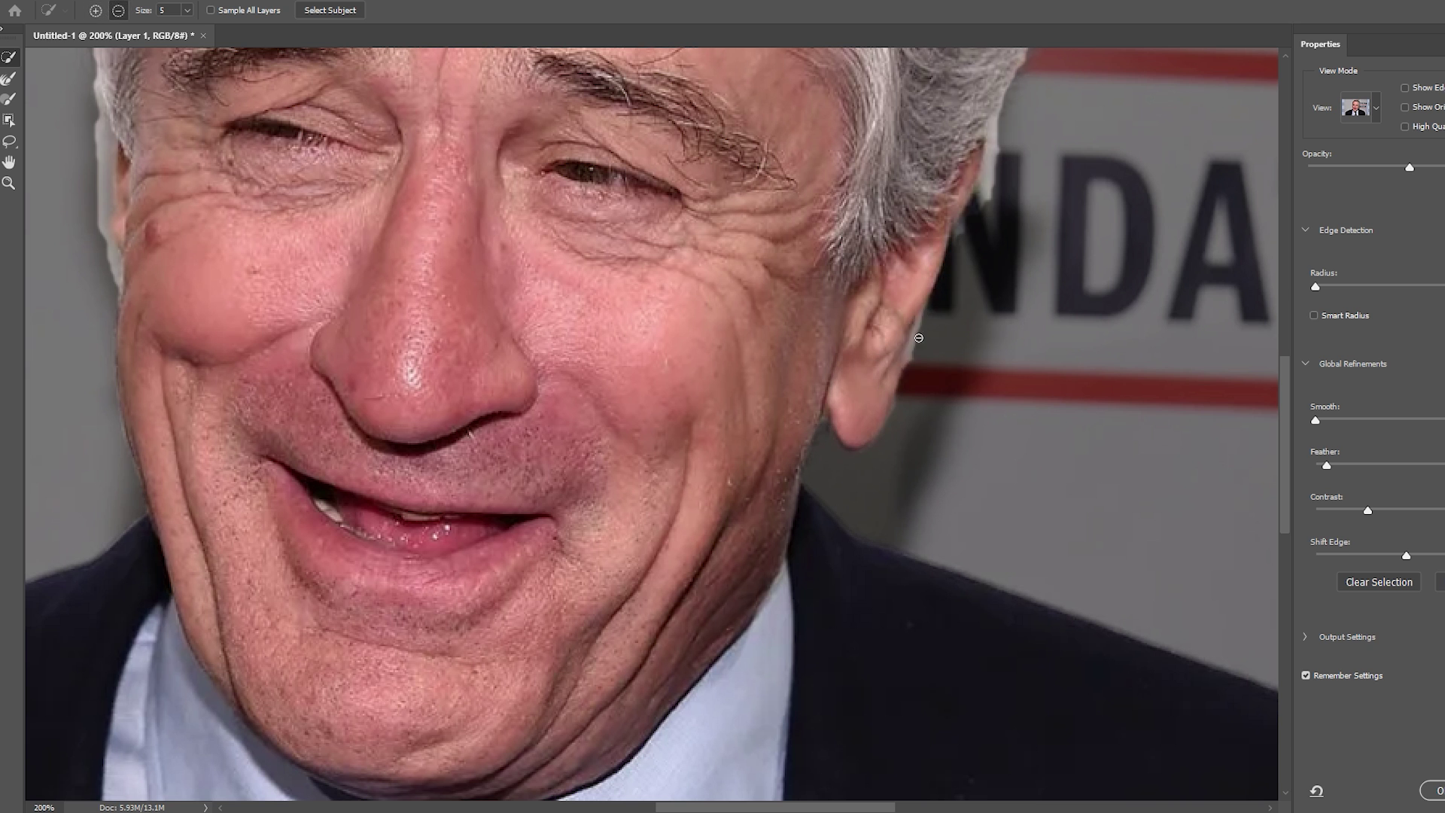
- Invert the refined selection and delete the photo's background around the man
scroll(651, 421, "up", 10)
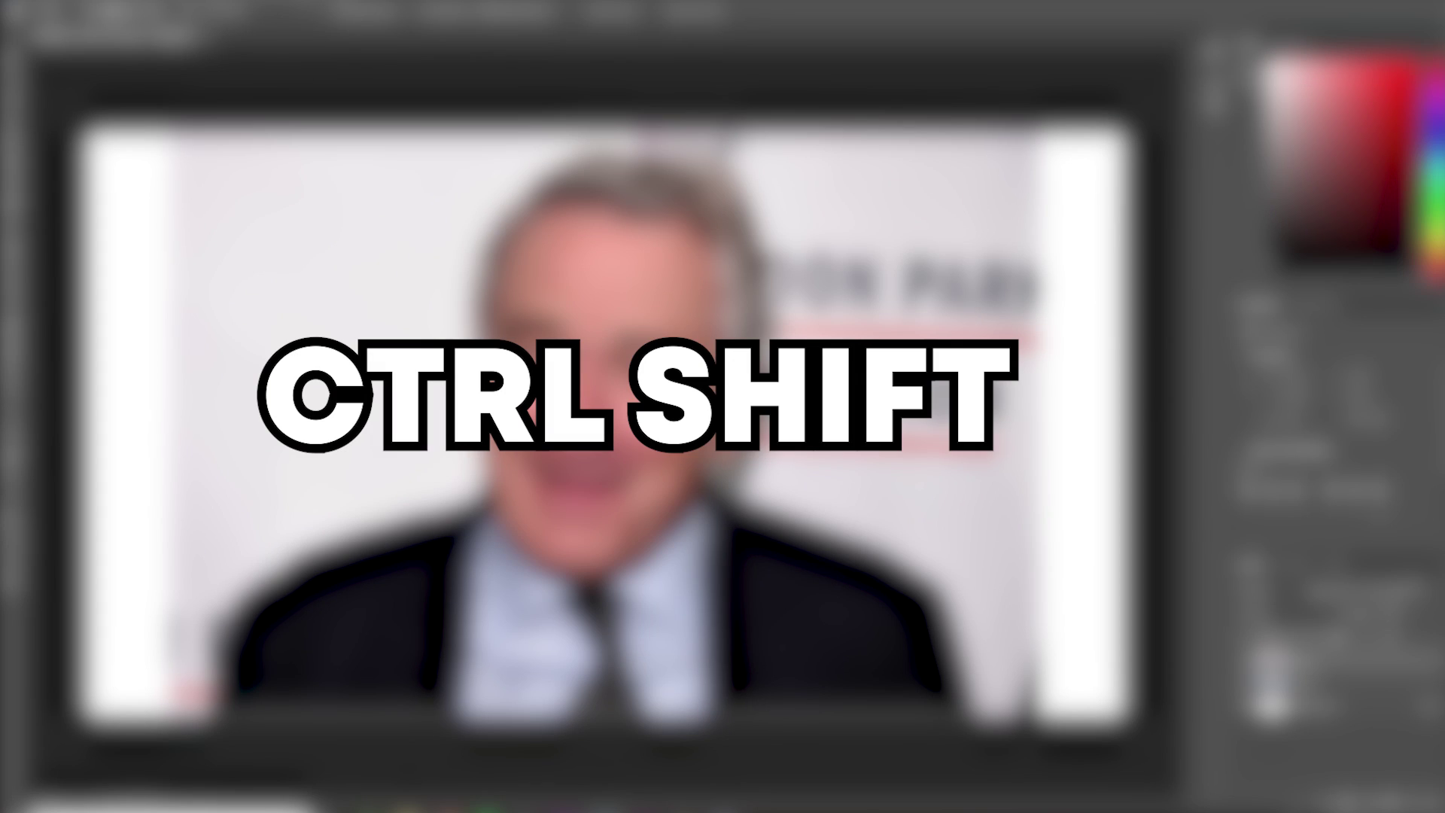
key("ctrl+shift+i")
key("Delete")
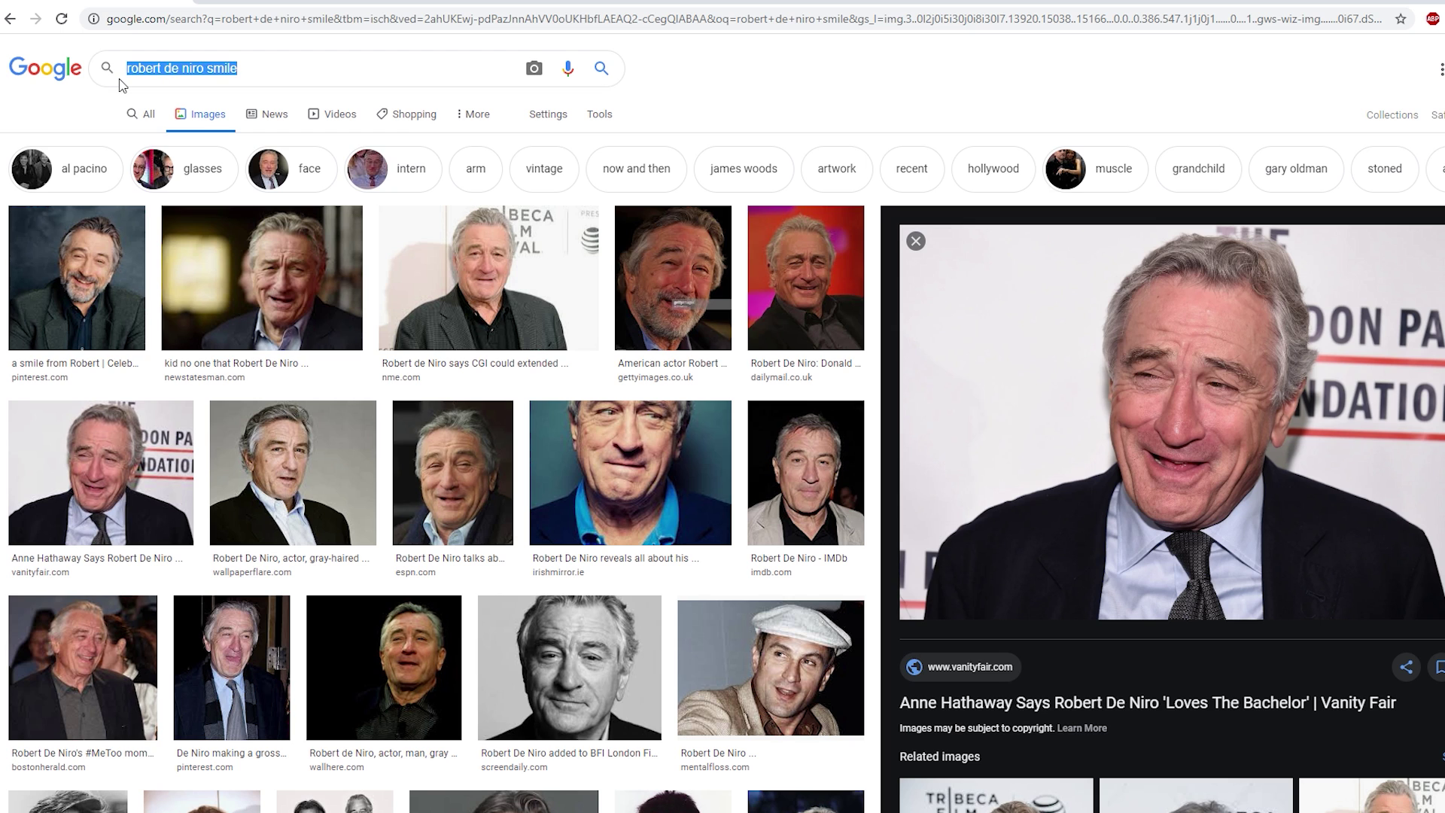
- Search Google Images for 'cool background' and preview the blue spiral image
type("cool bac")
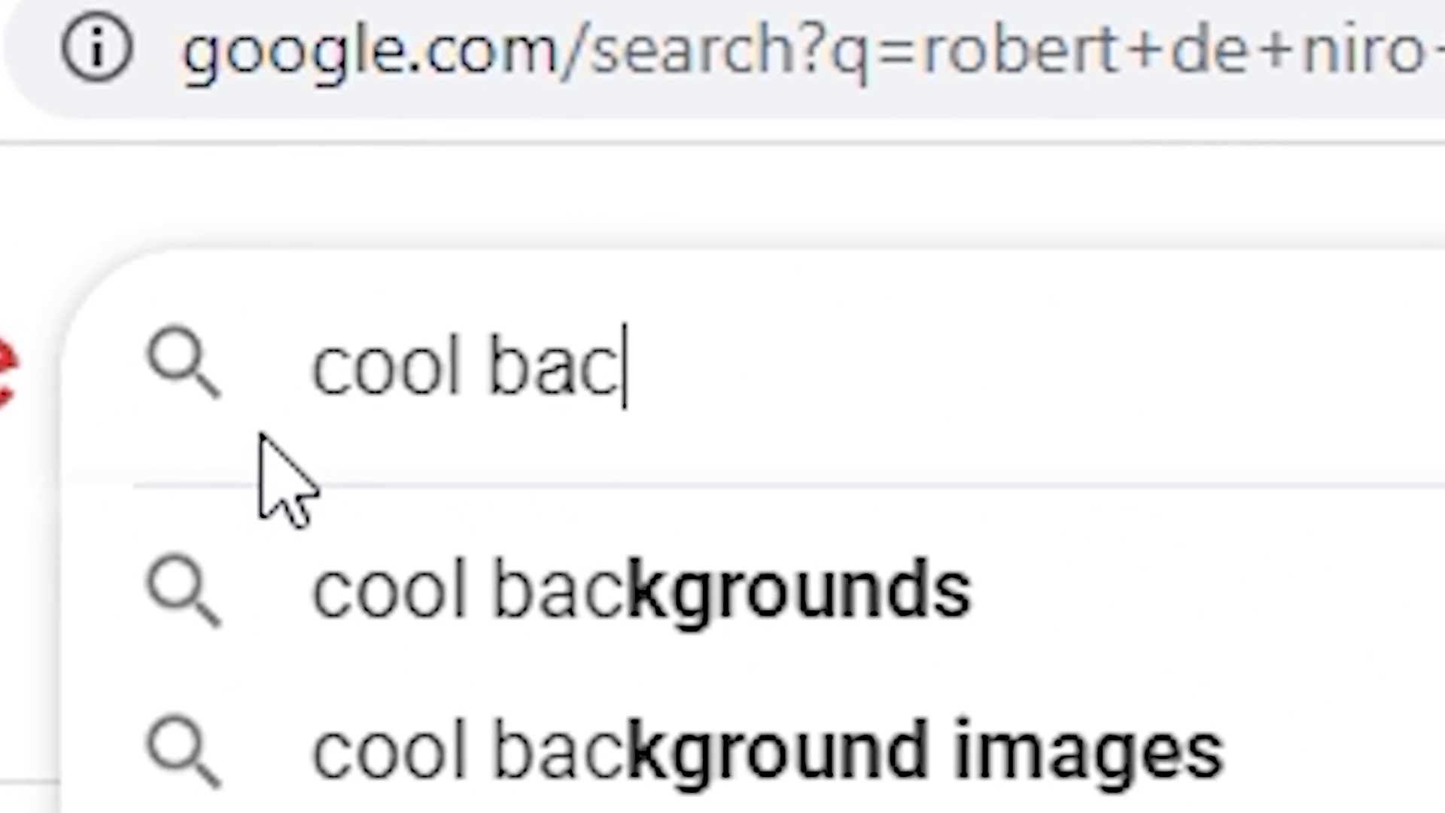
type("kground")
key("Return")
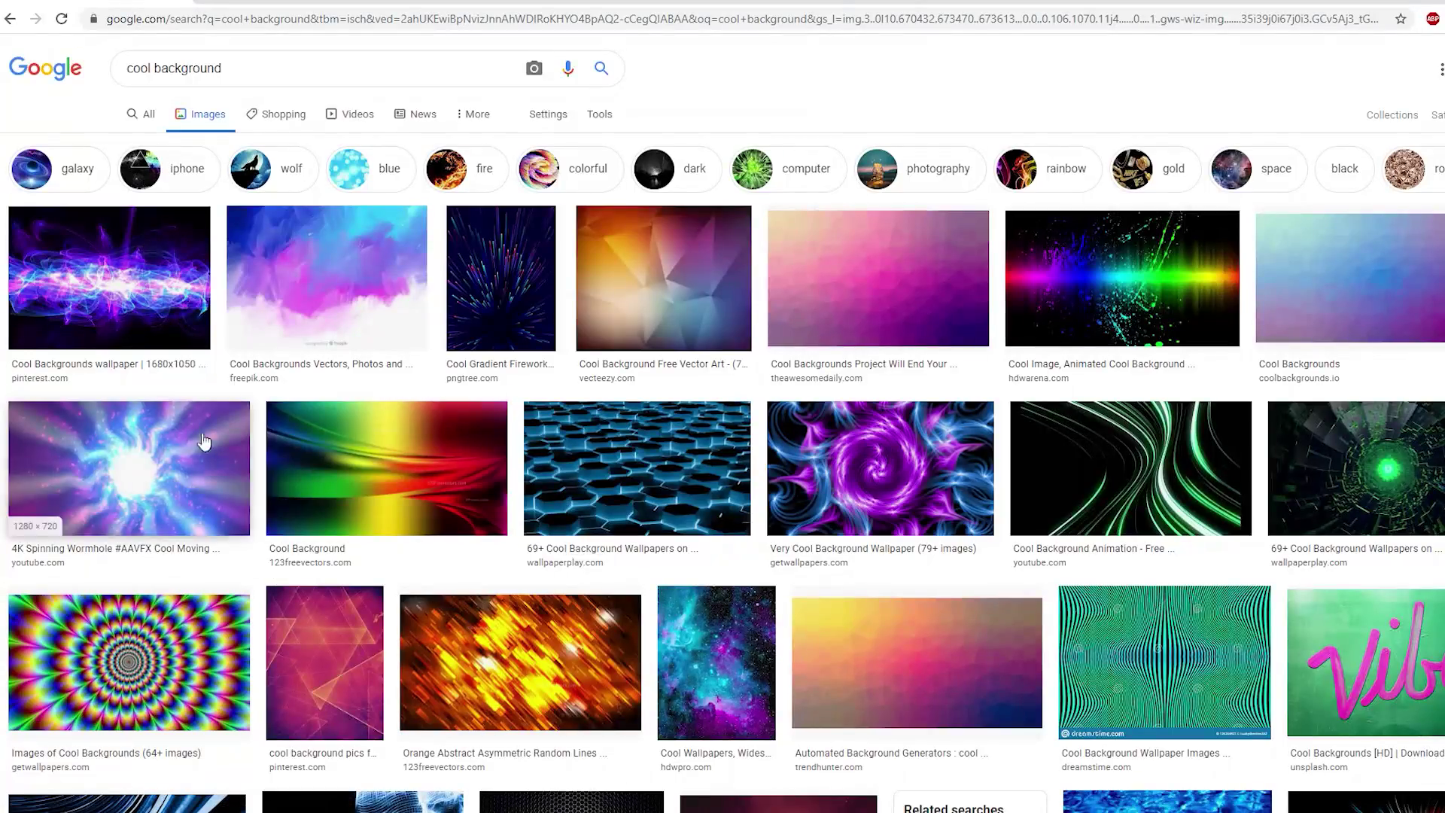
scroll(203, 441, "down", 2)
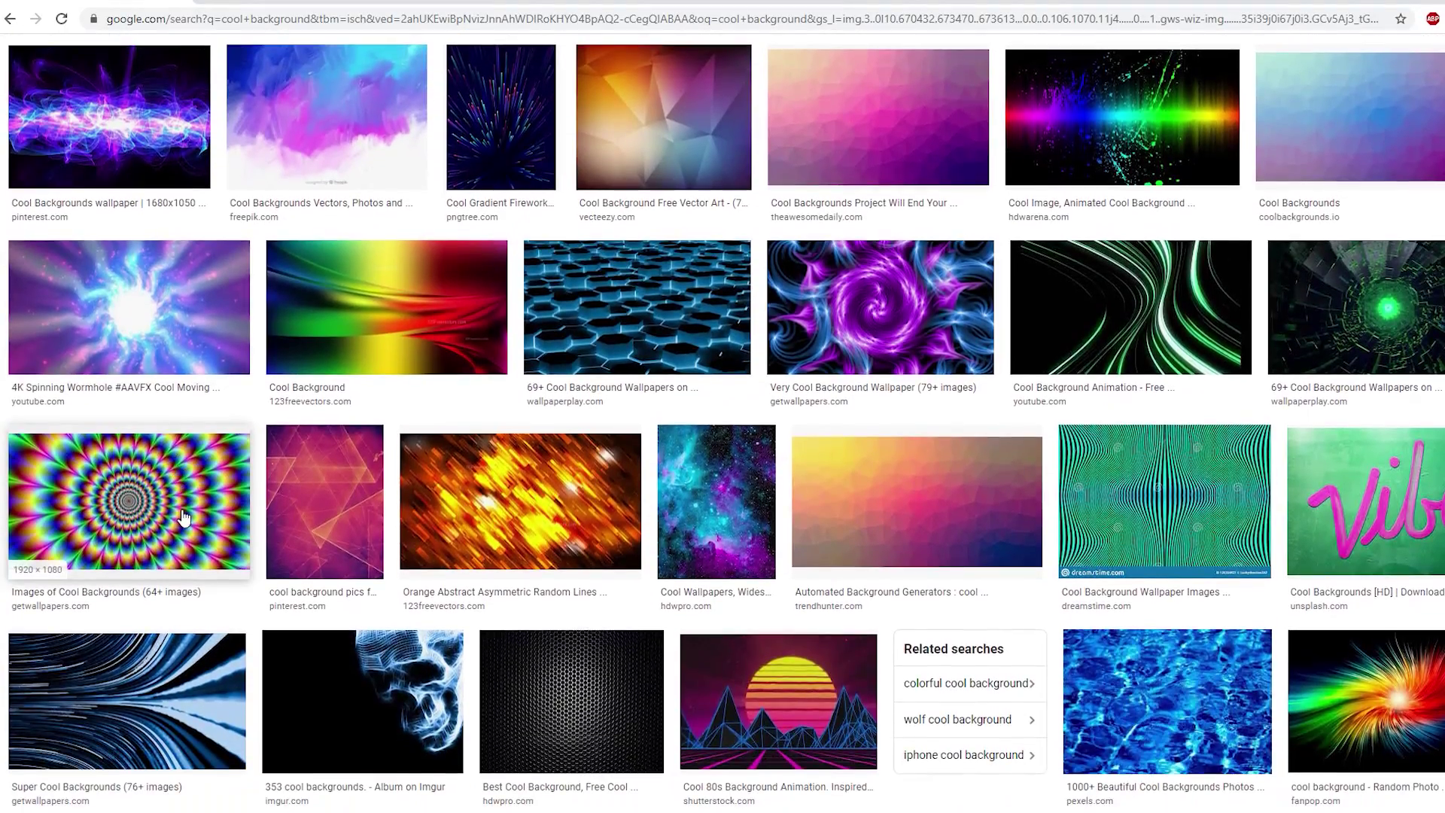
left_click(128, 505)
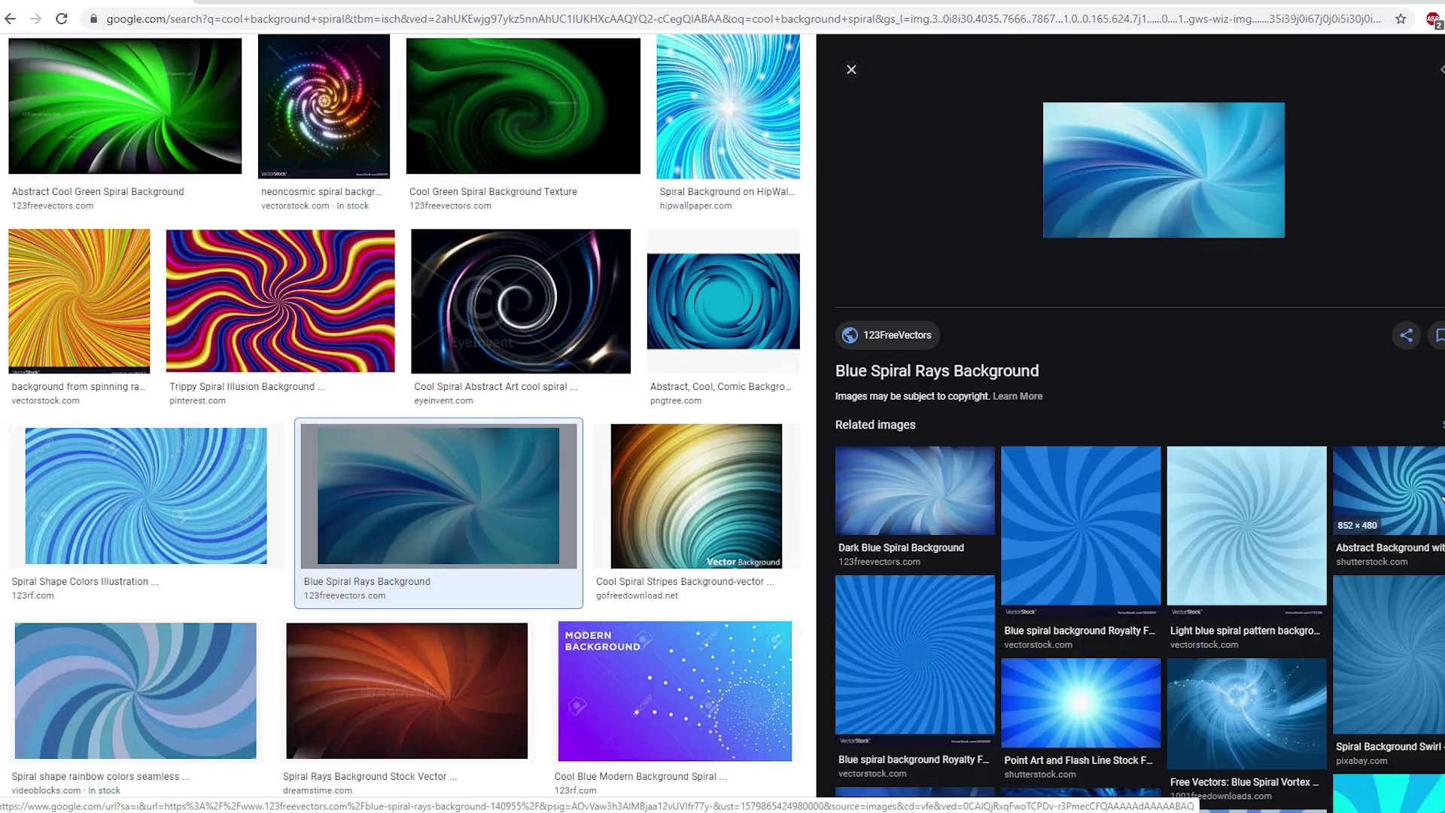
left_click(1374, 497)
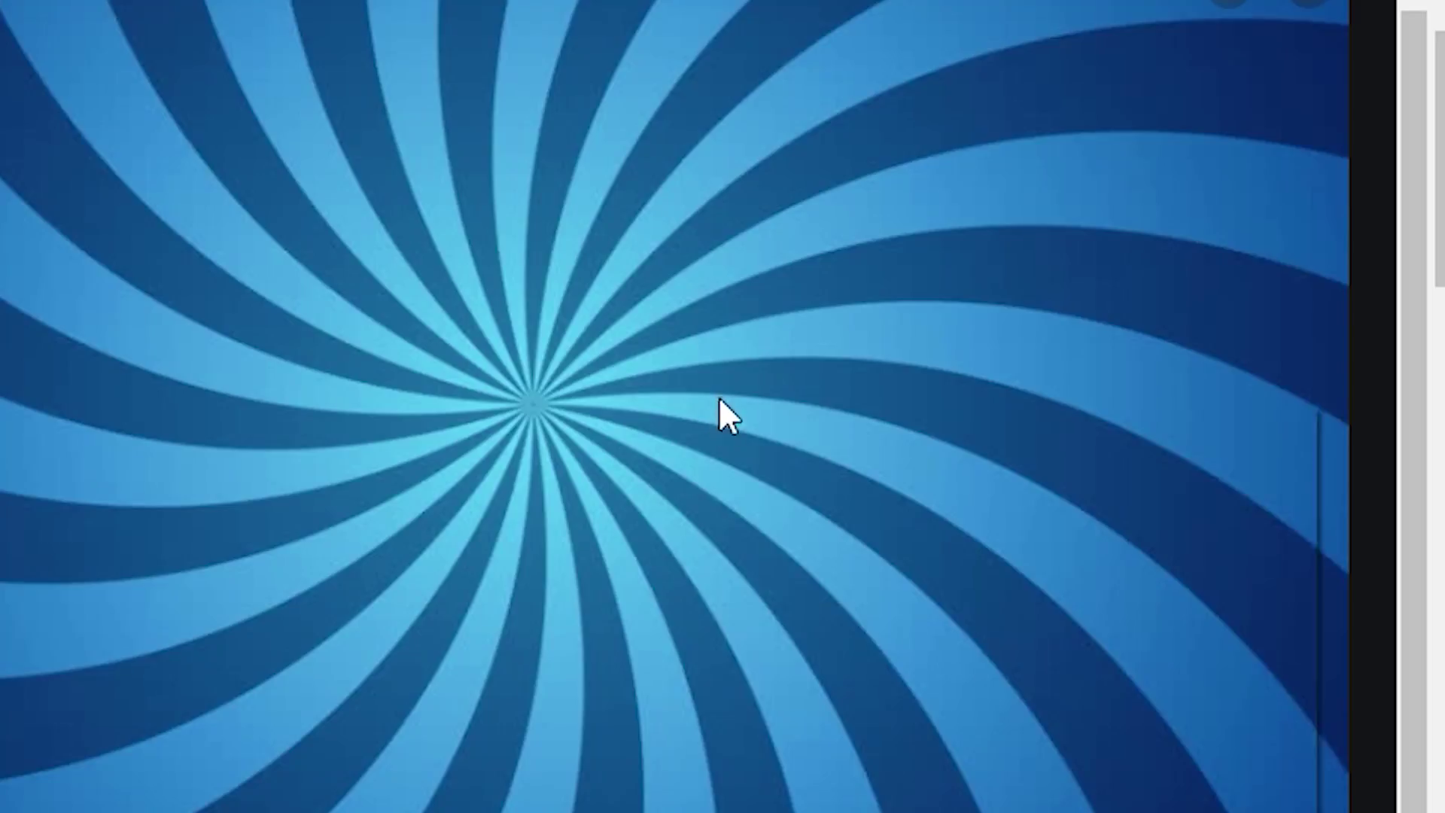
- Copy the blue spiral image and stretch it behind the man to fill the canvas (27.13 × 15.28 in)
right_click(1172, 285)
left_click(1219, 438)
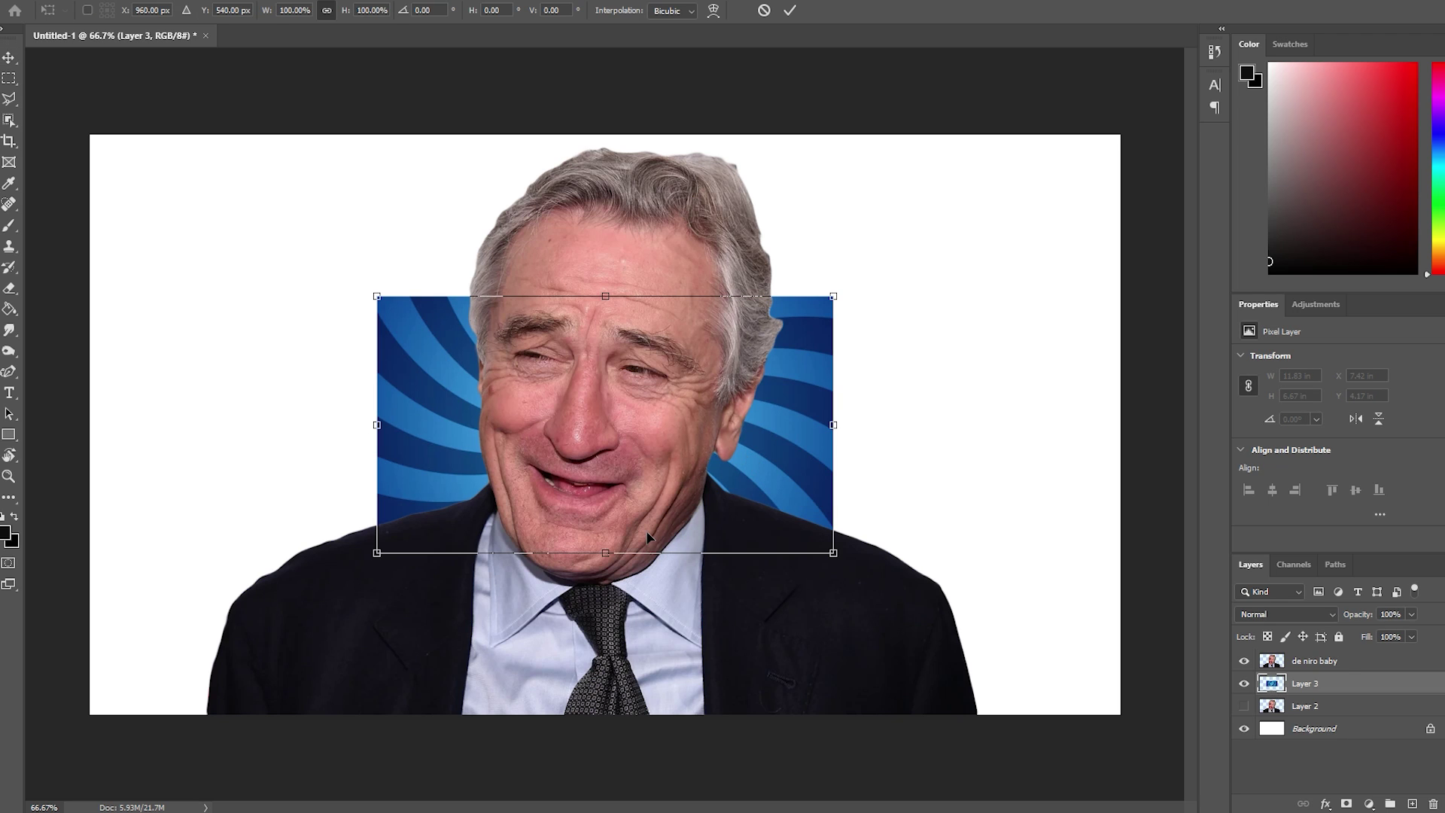
left_click_drag(607, 559, 591, 726)
left_click_drag(606, 296, 615, 132)
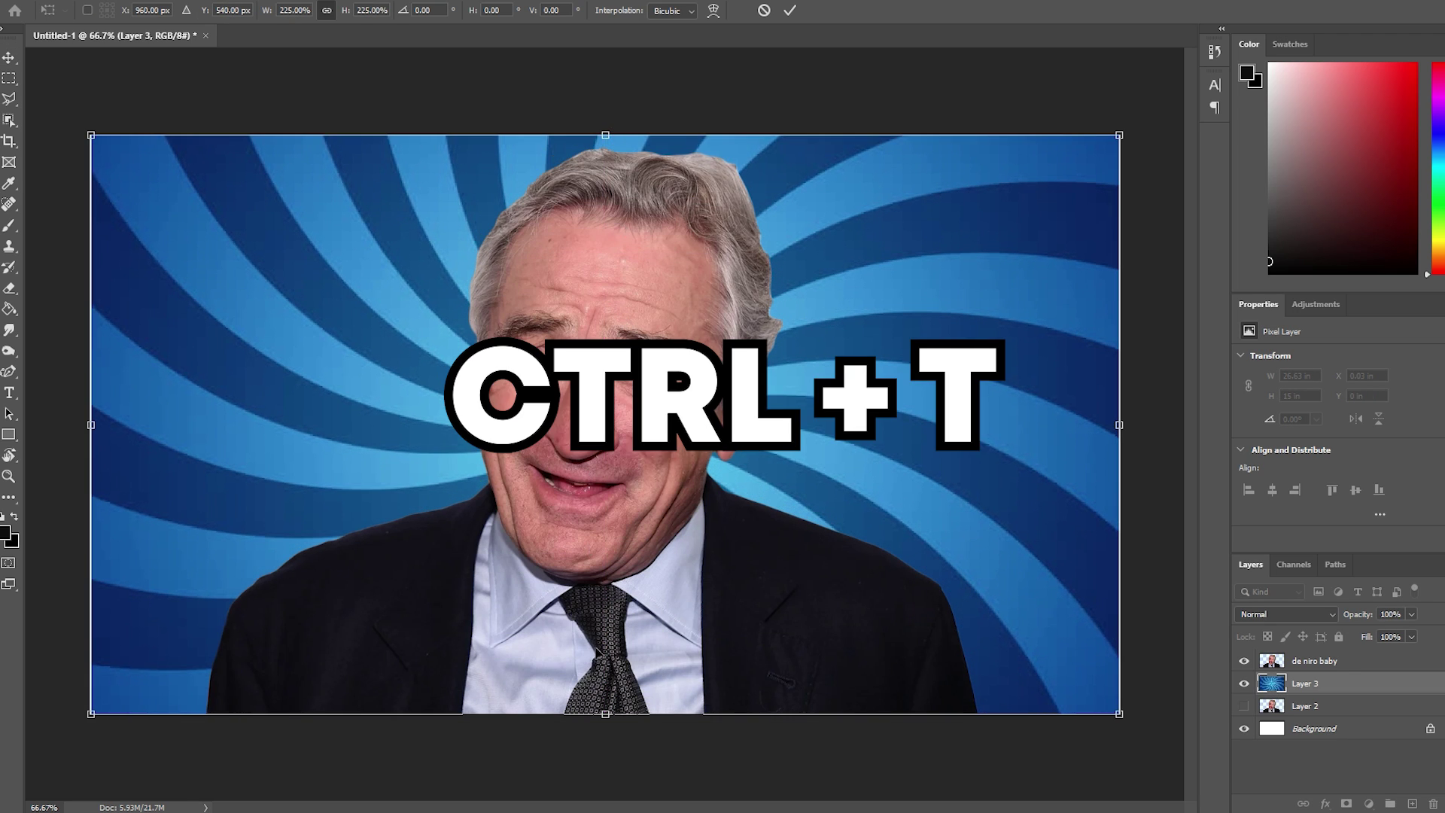
left_click_drag(594, 689, 602, 710)
left_click_drag(783, 512, 890, 651)
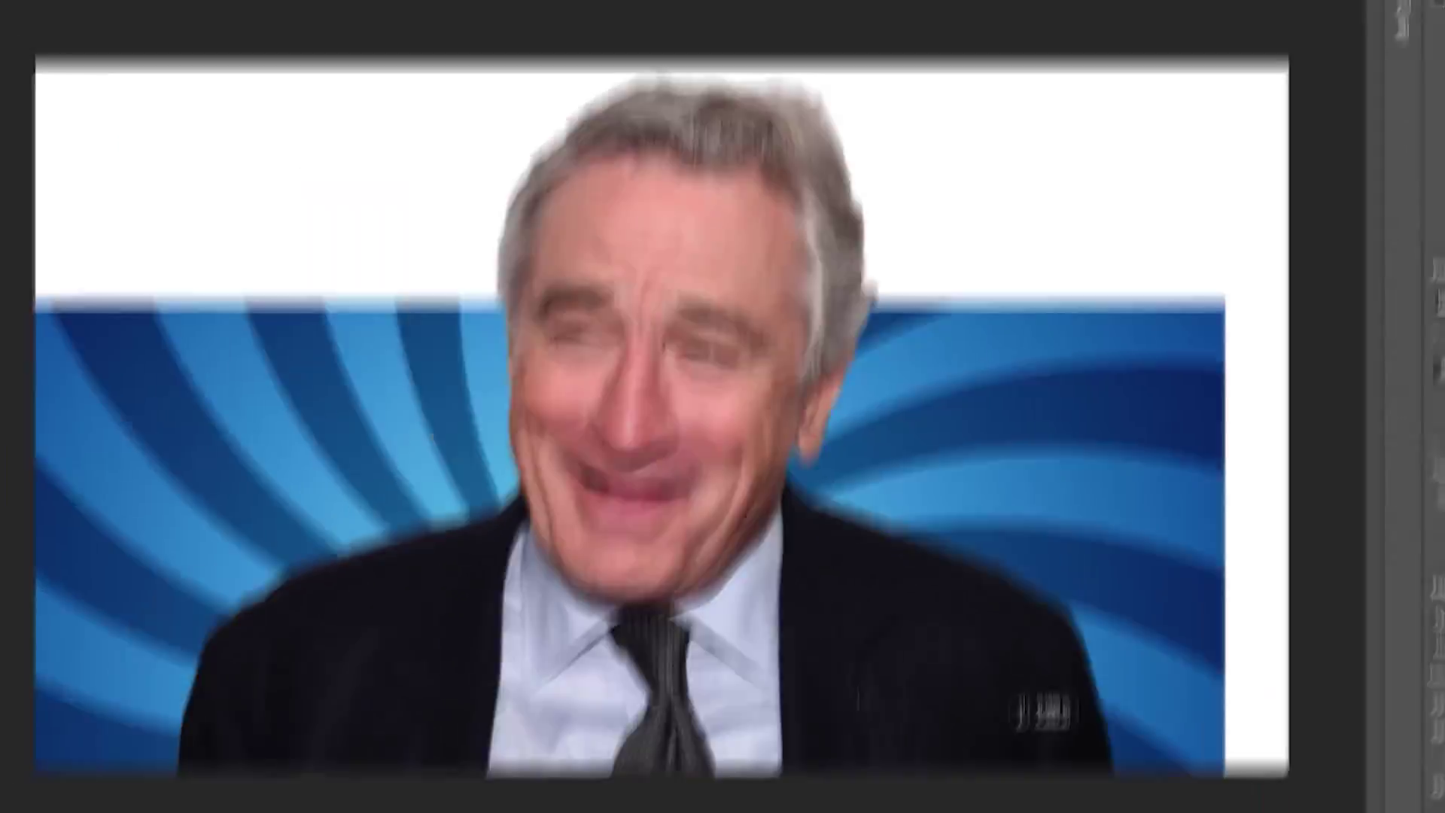
left_click_drag(1225, 297, 1091, 209)
left_click_drag(1302, 119, 1356, 80)
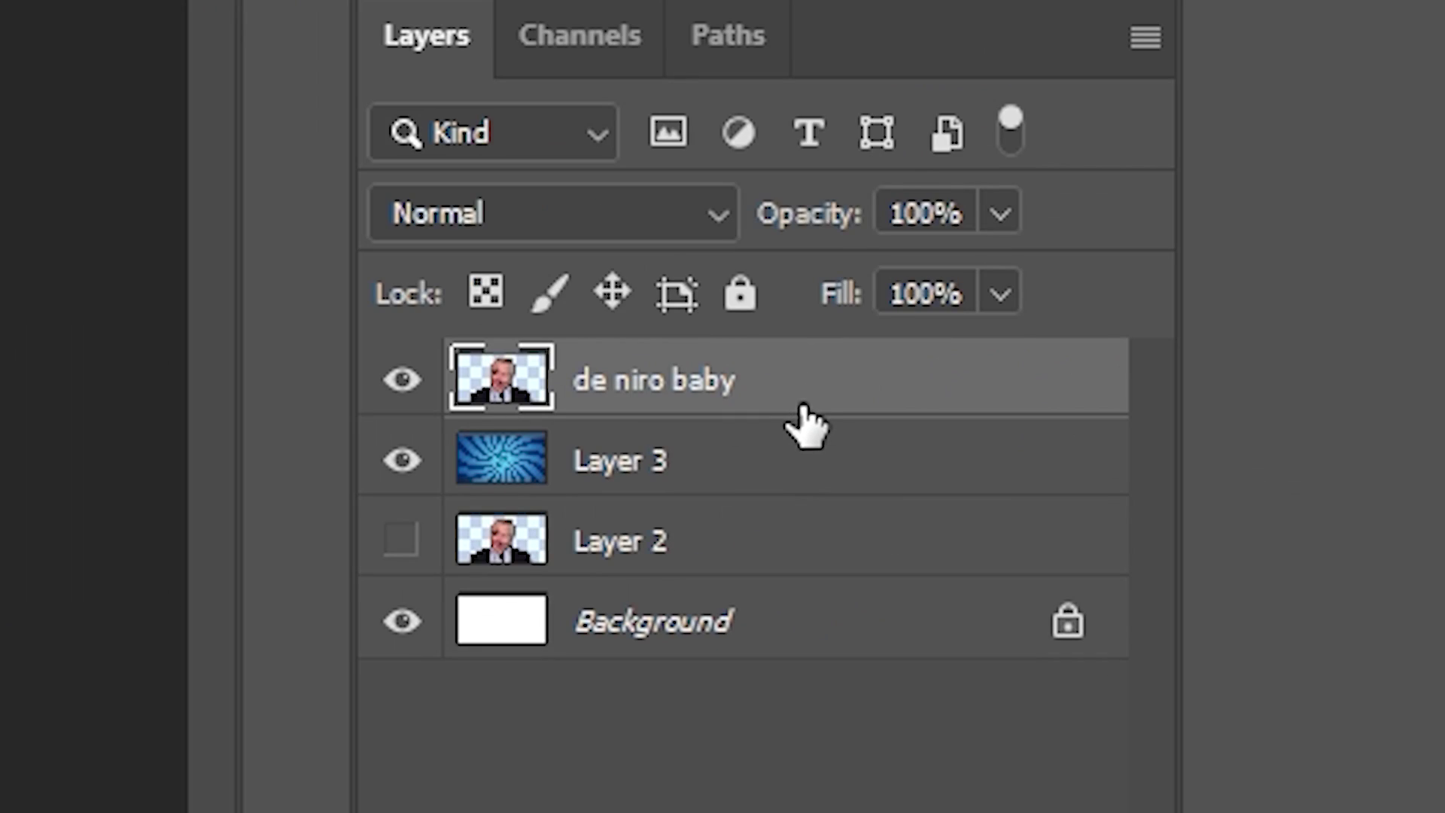
- Add a Drop Shadow layer style to the man's layer with Distance set to 0
double_click(751, 420)
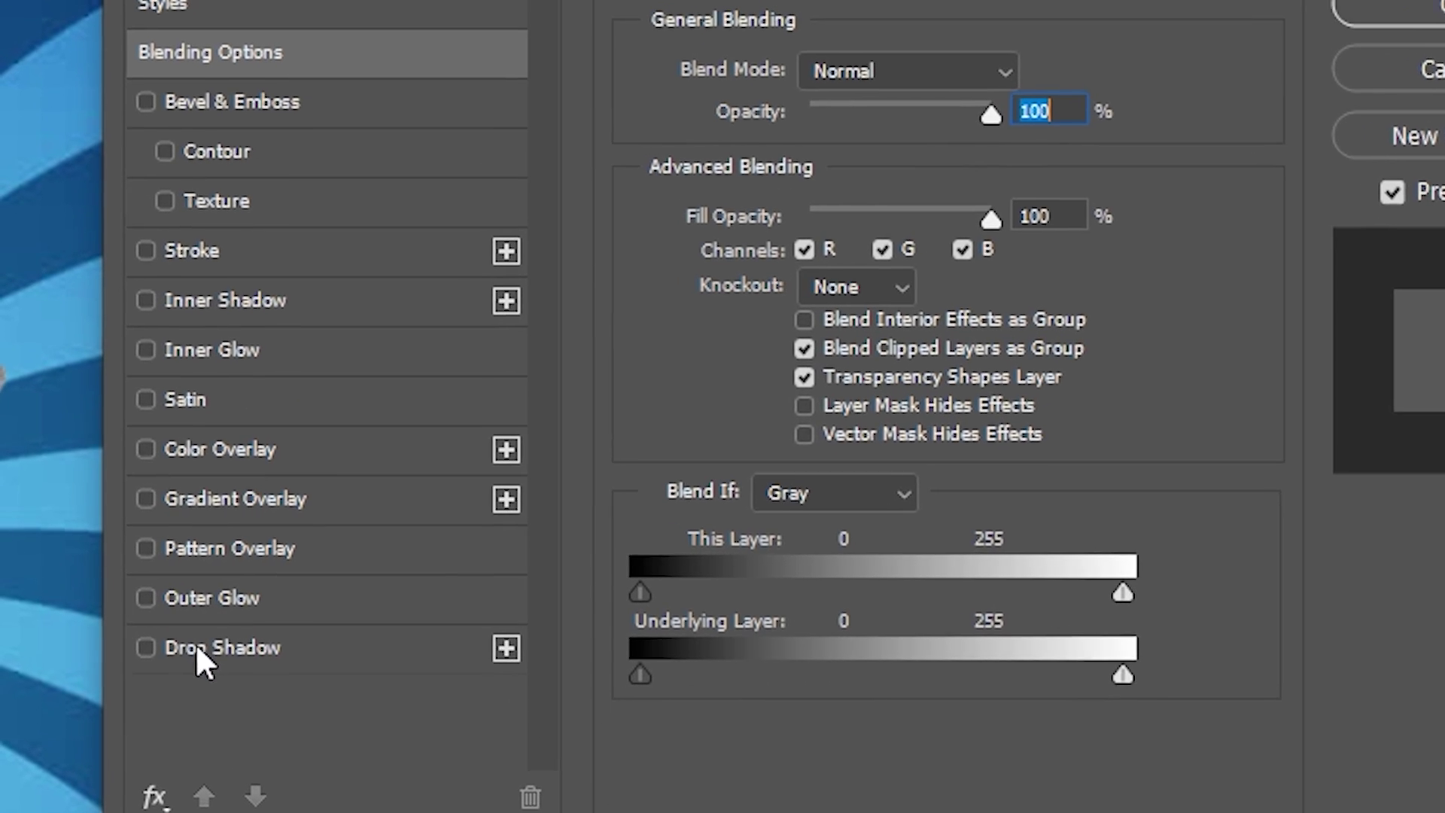
left_click(163, 639)
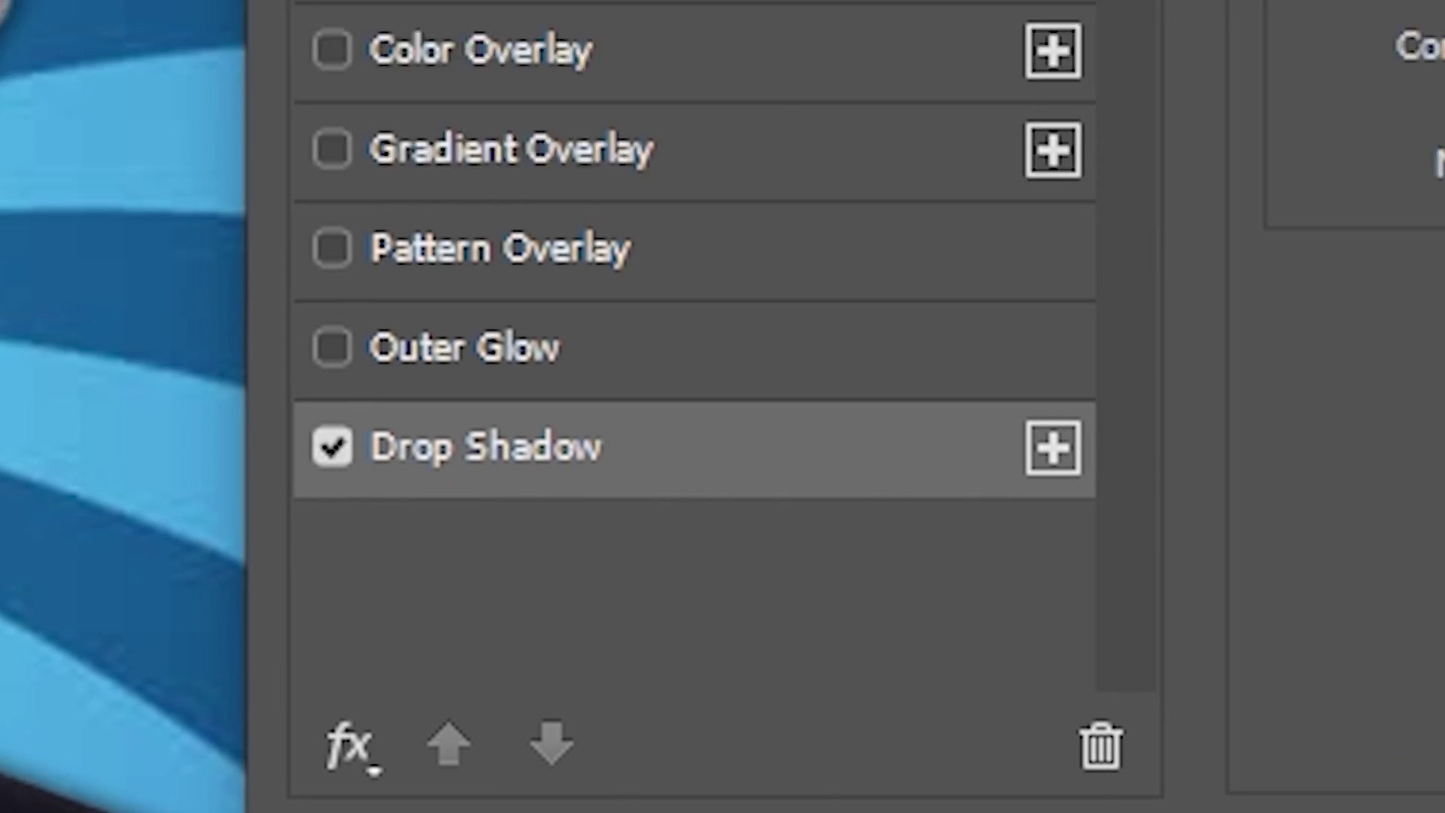
left_click_drag(538, 388, 553, 391)
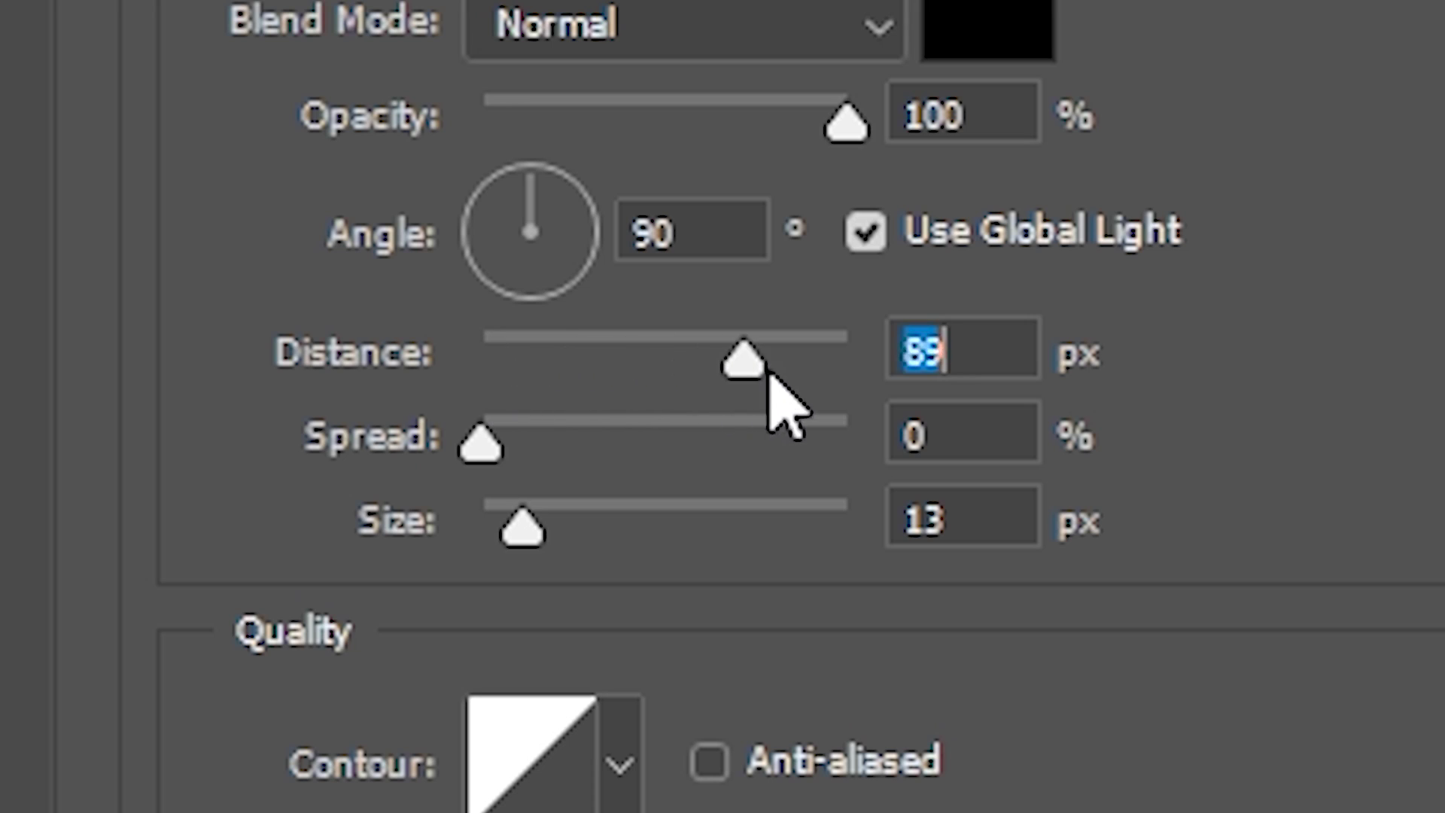
left_click_drag(850, 372, 363, 440)
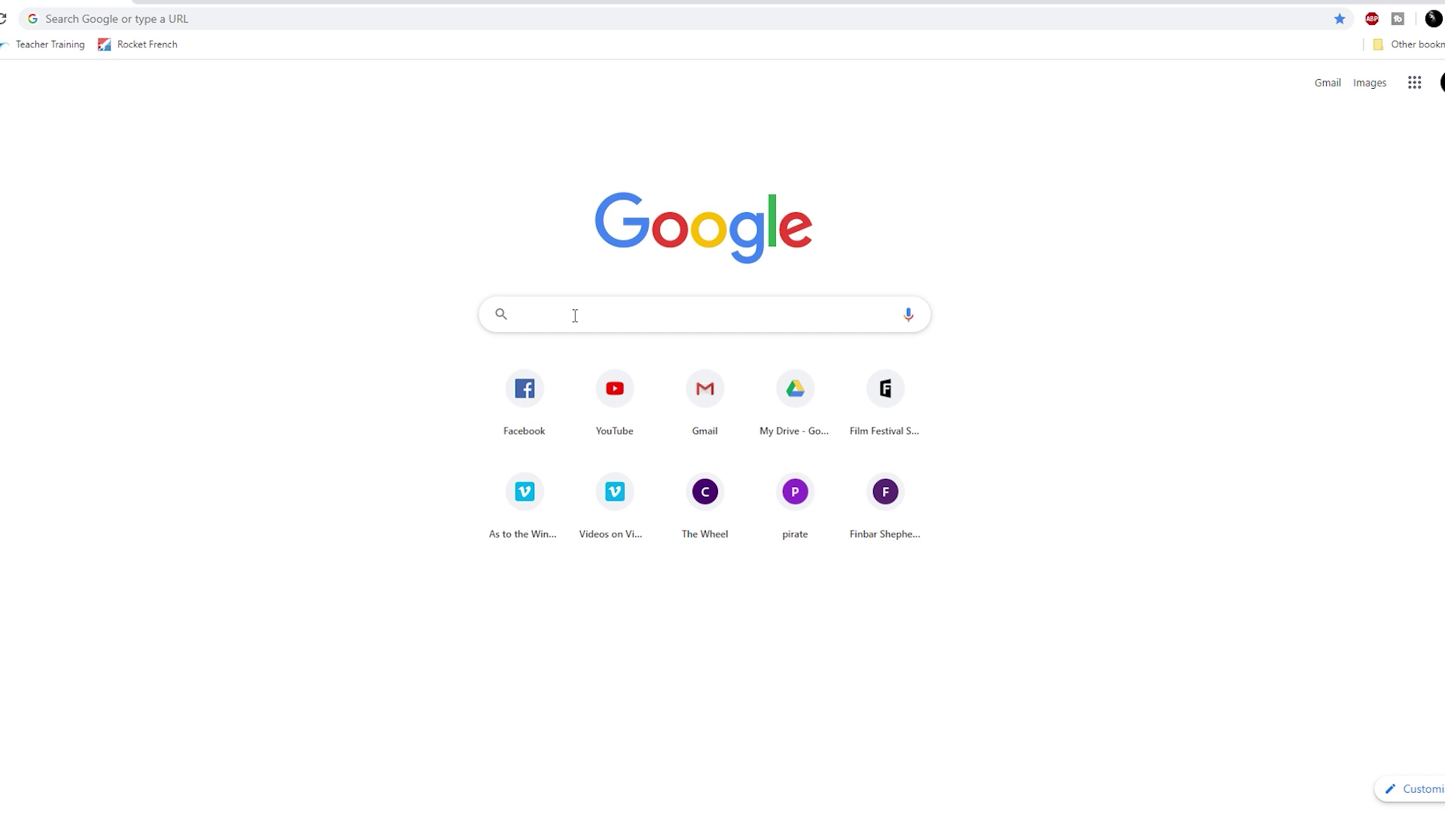
- Find HVD Crocodile on 1001fonts.com, download it, and install the font from the zip
type("1001")
key("Down")
key("Return")
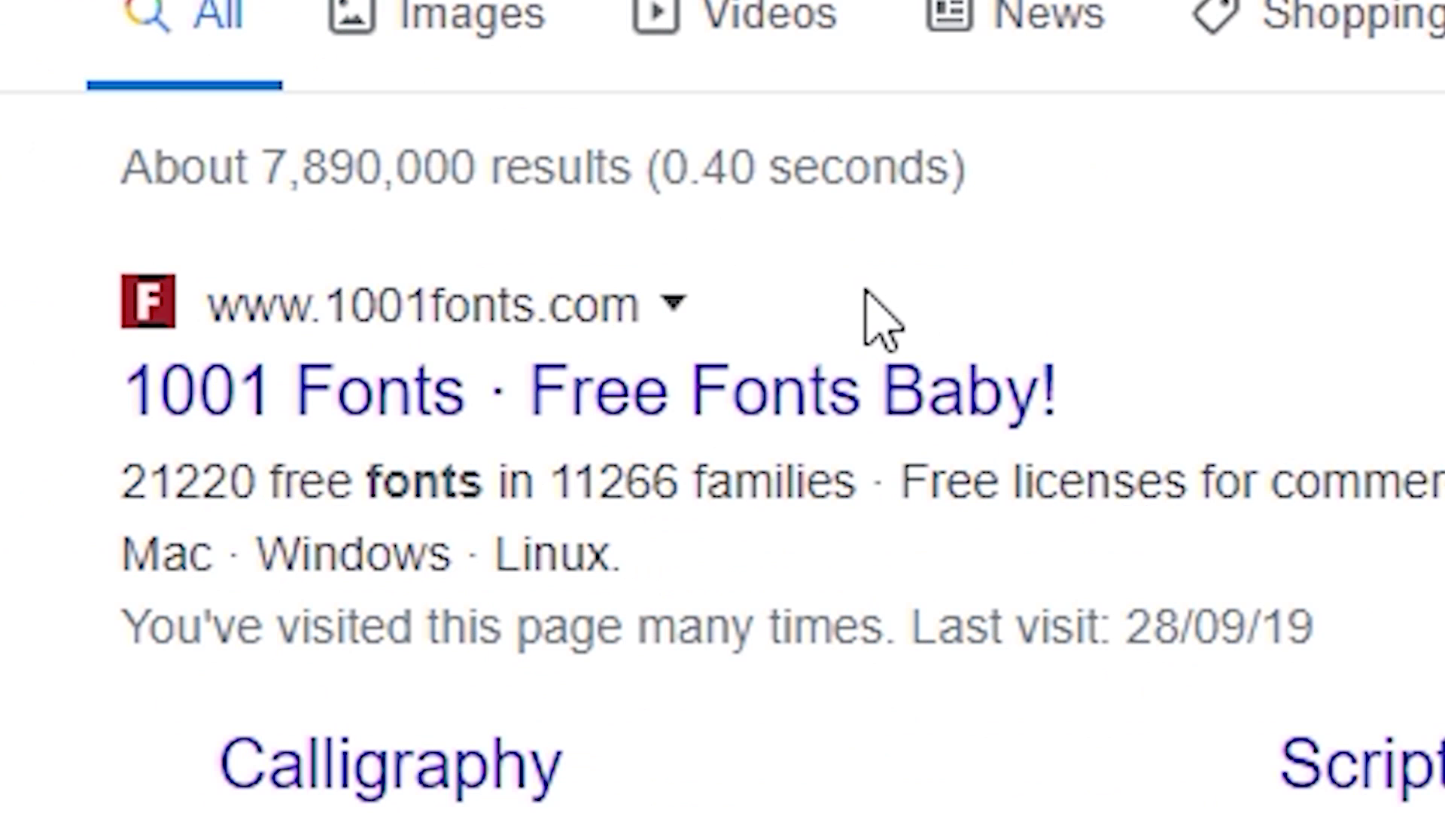
left_click(871, 387)
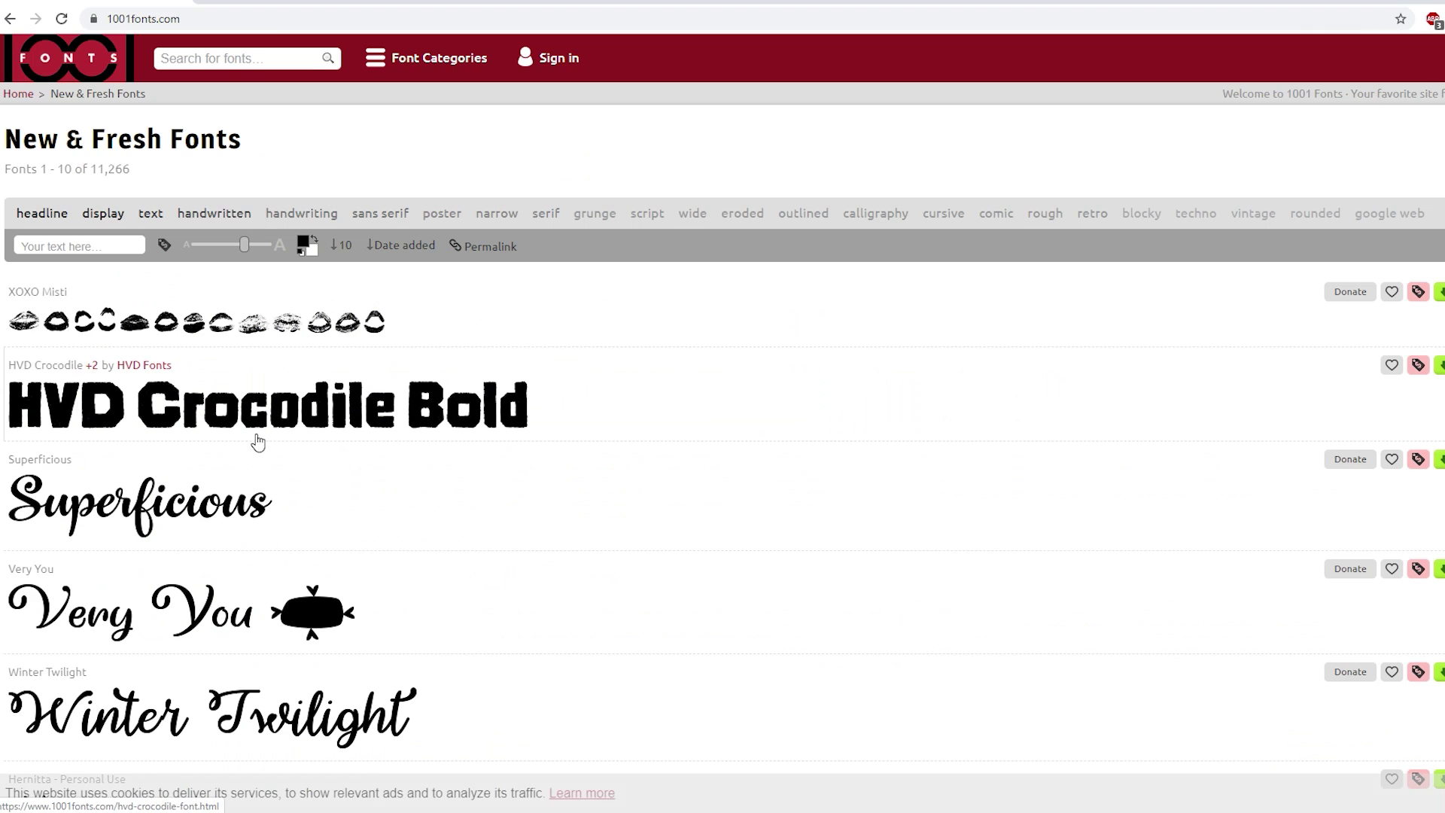
scroll(251, 457, "down", 1)
scroll(251, 458, "down", 1)
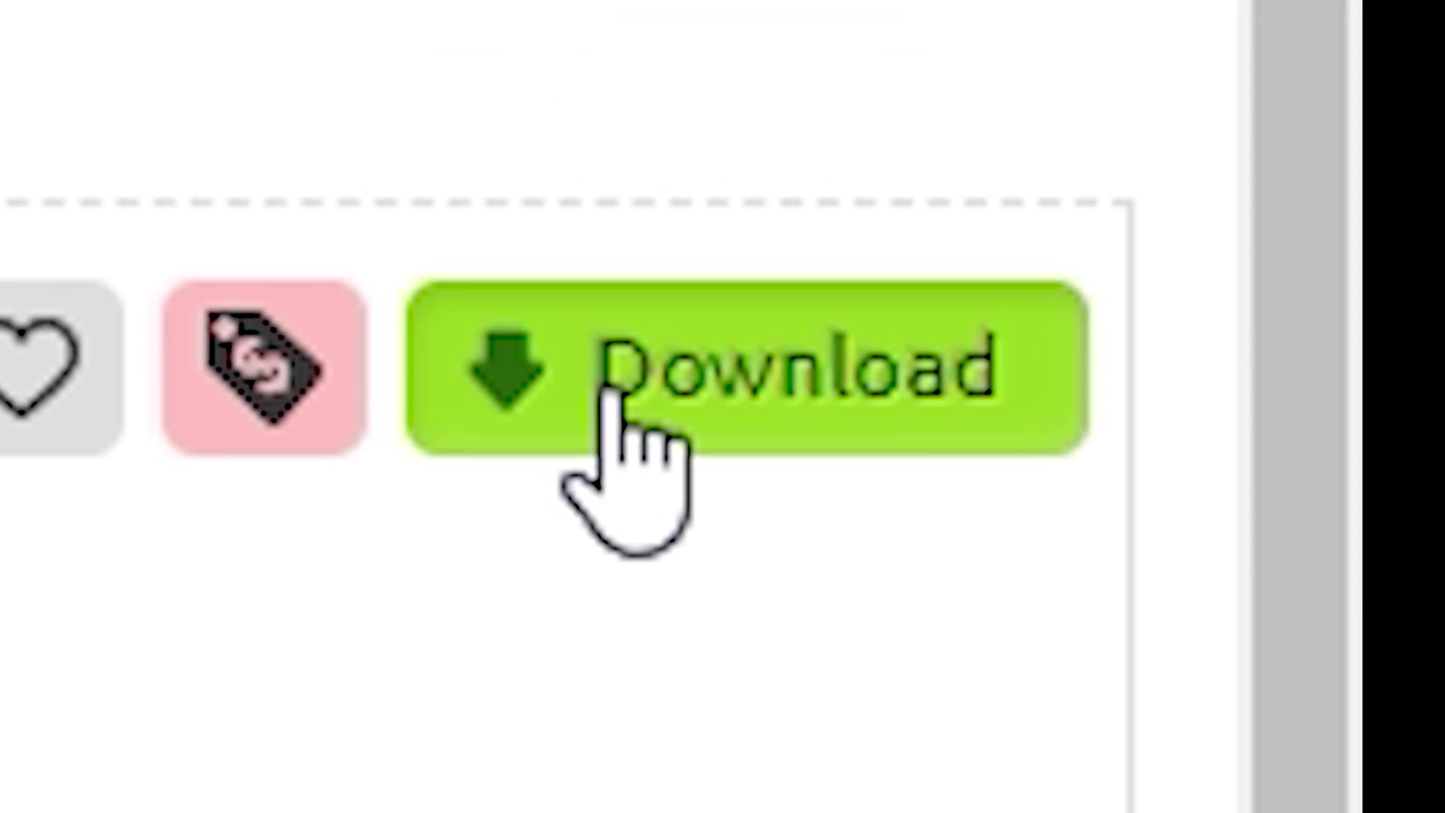
left_click(1442, 233)
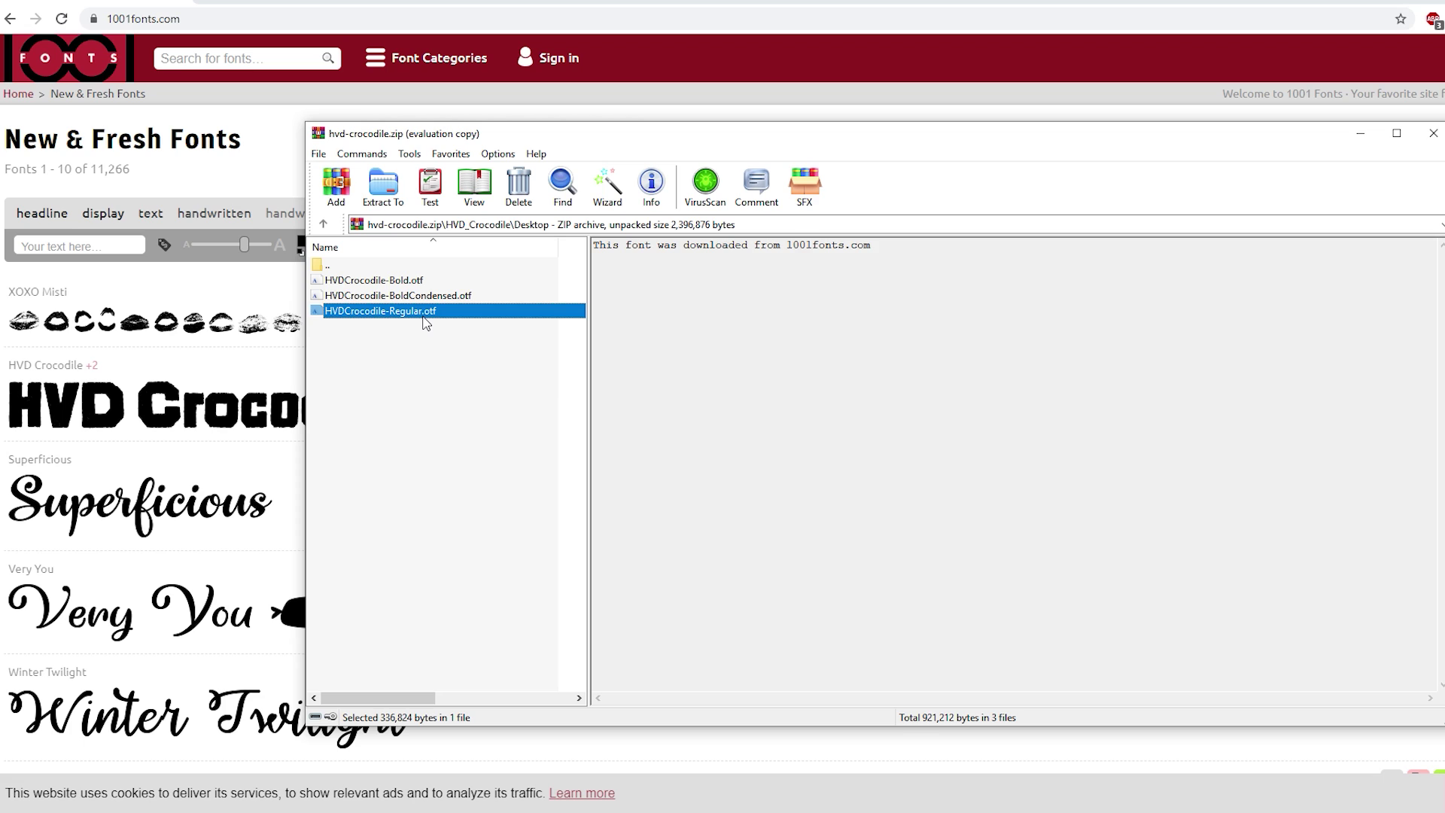
double_click(422, 315)
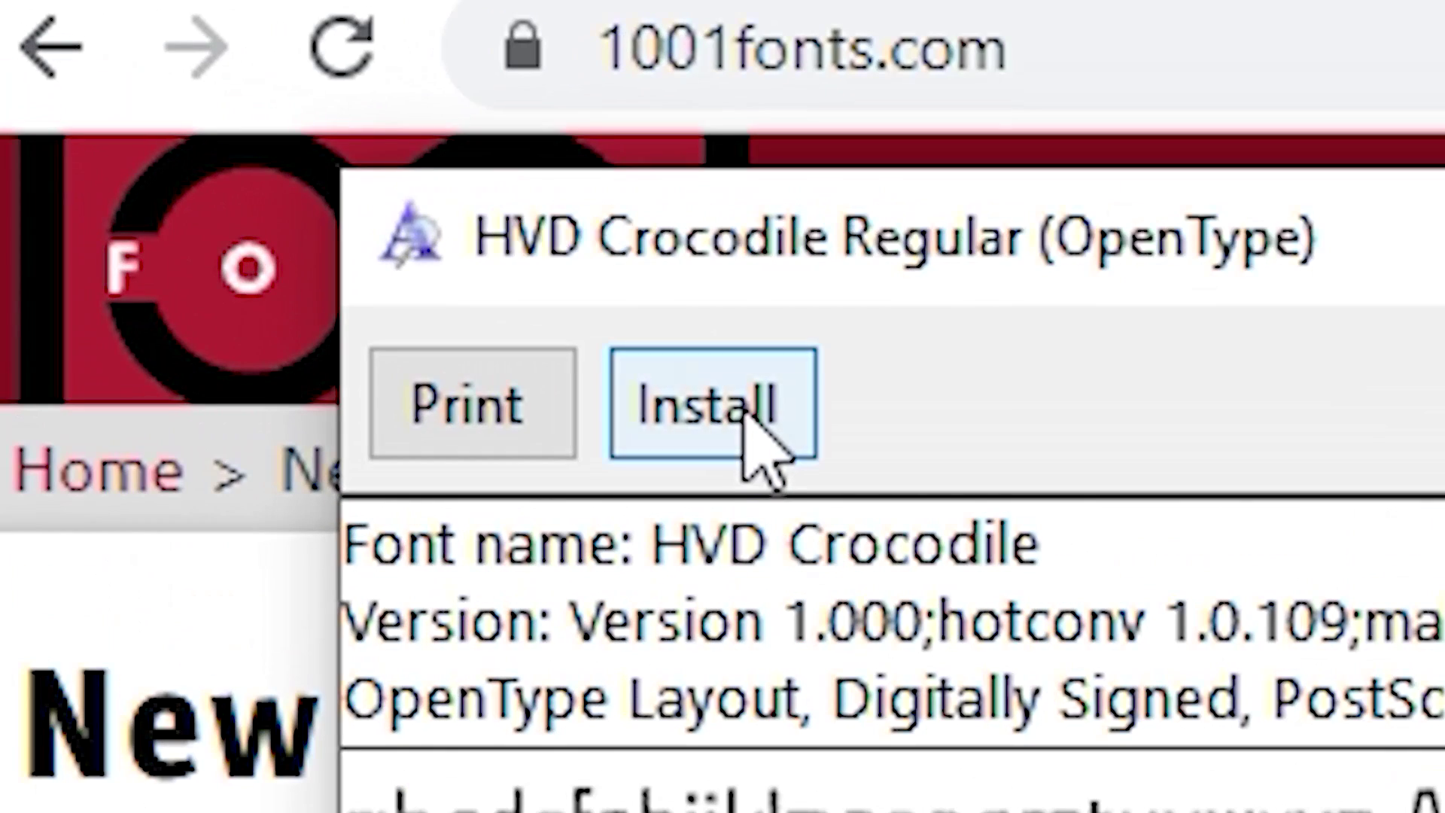
left_click(130, 84)
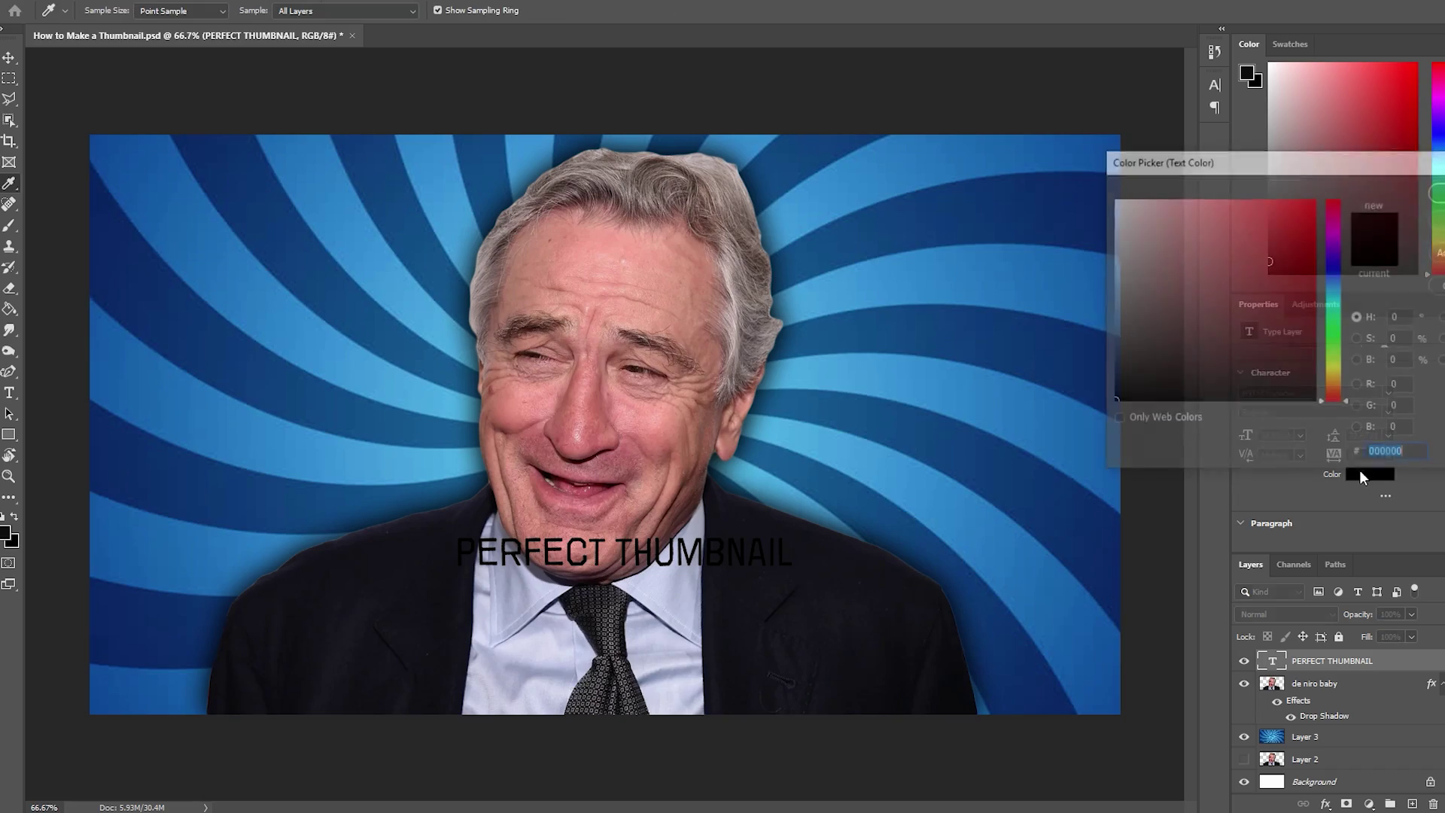
- Keep the PERFECT THUMBNAIL text white, set it to HVD Crocodile Bold Condensed, and enlarge it
type("aca3a3")
left_click(1435, 191)
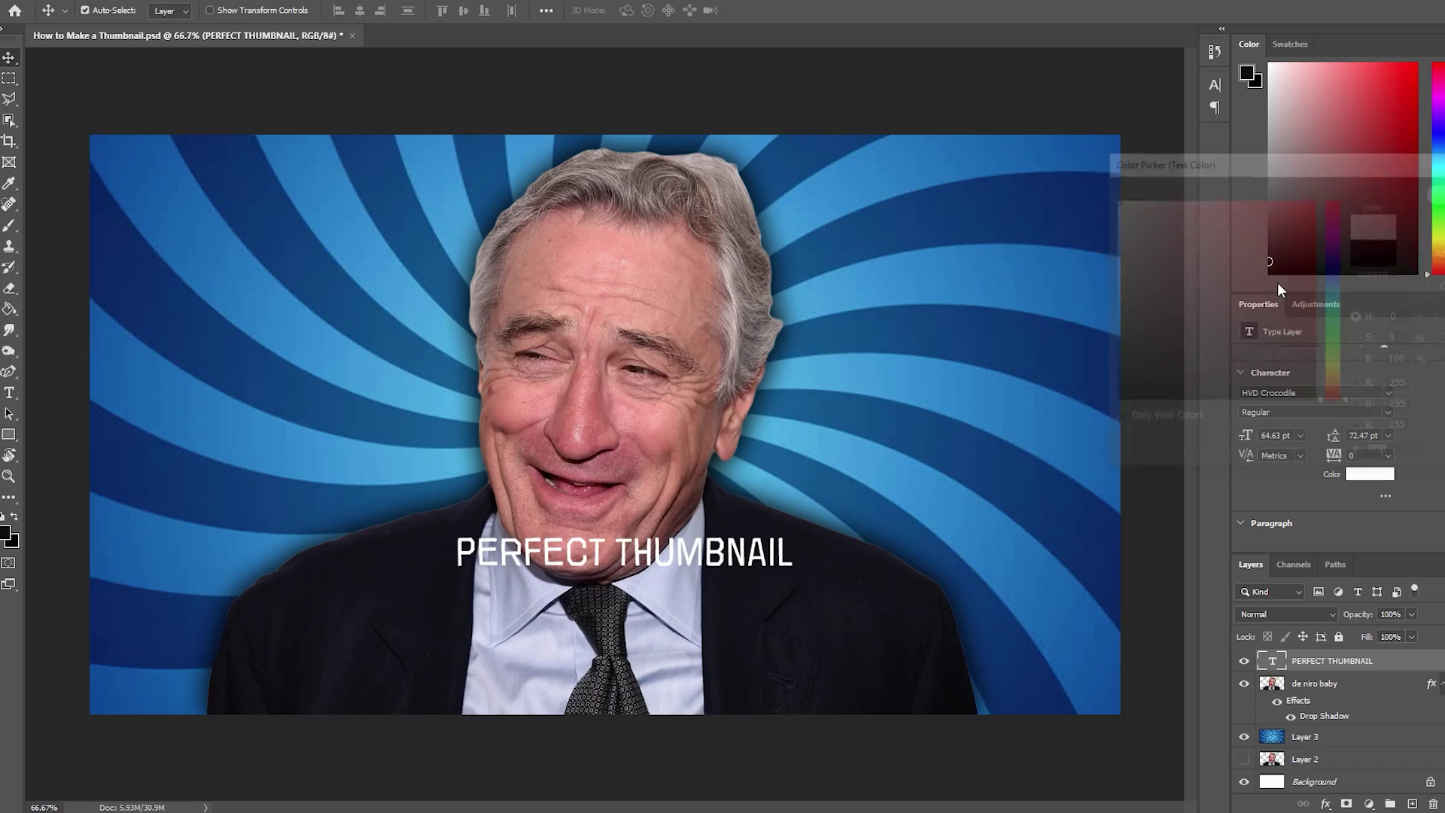
left_click(1389, 411)
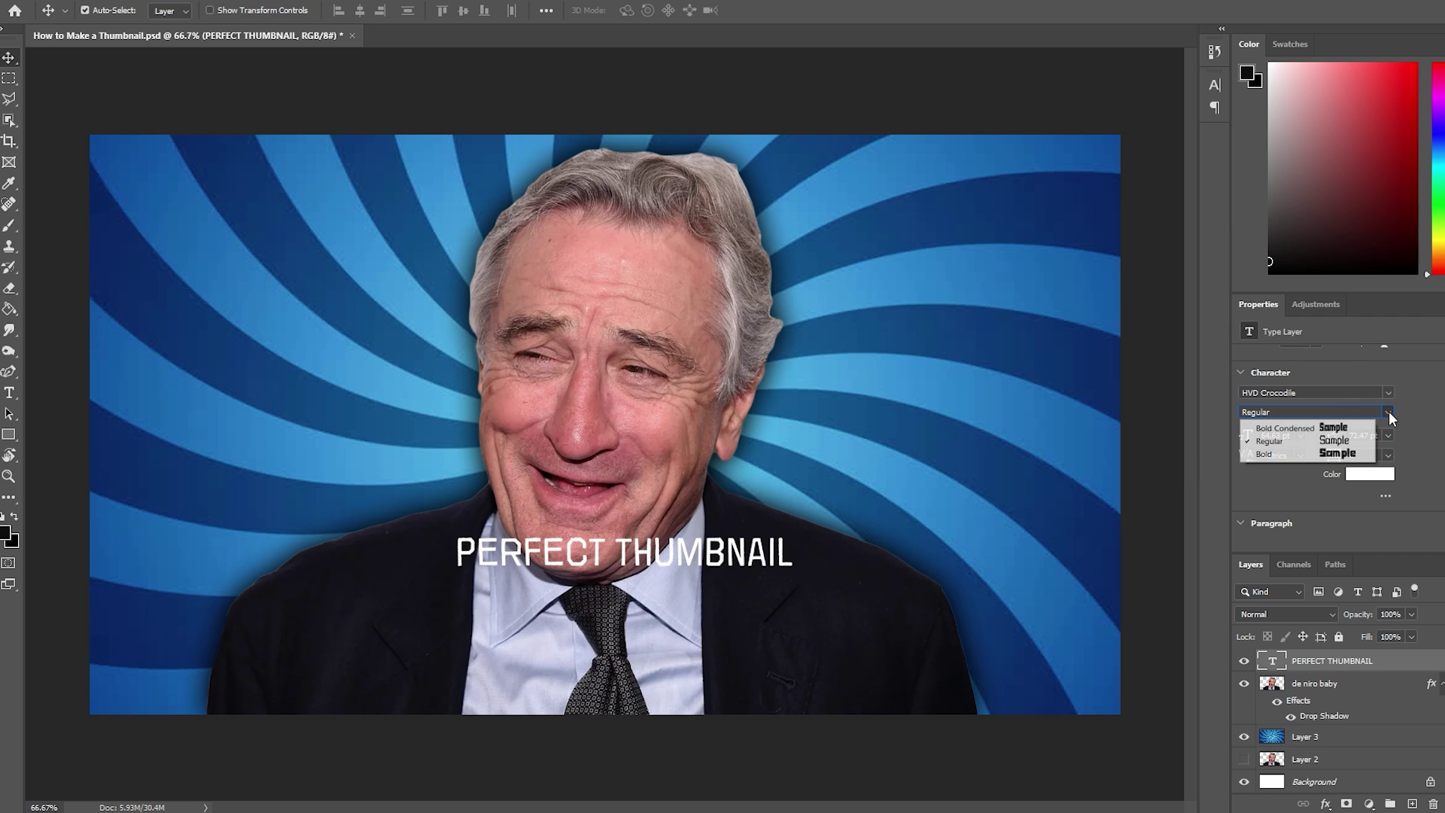
left_click(1316, 426)
left_click(1388, 412)
mouse_move(626, 634)
left_mouse_down()
mouse_move(624, 700)
mouse_move(629, 640)
left_mouse_up()
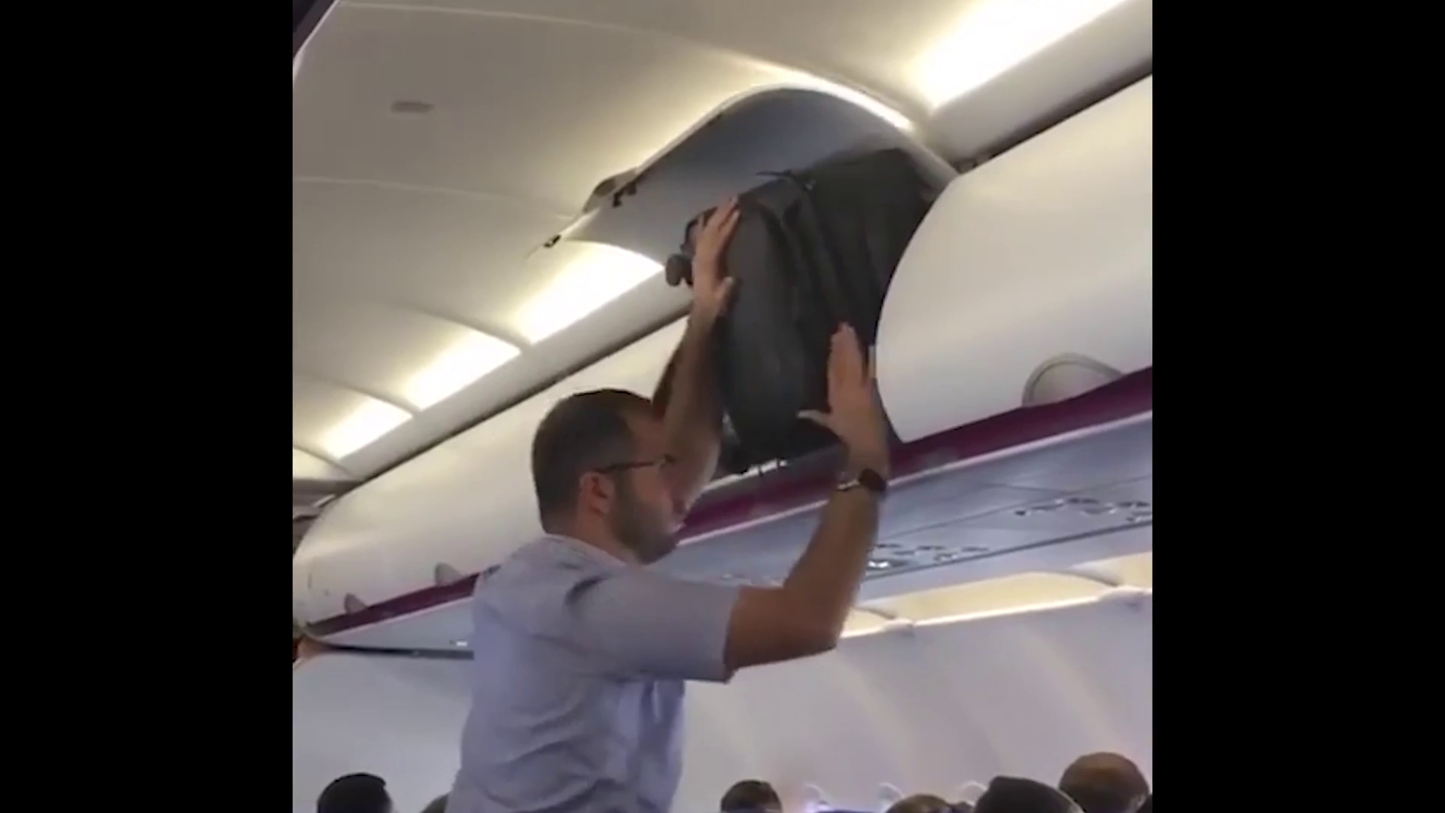